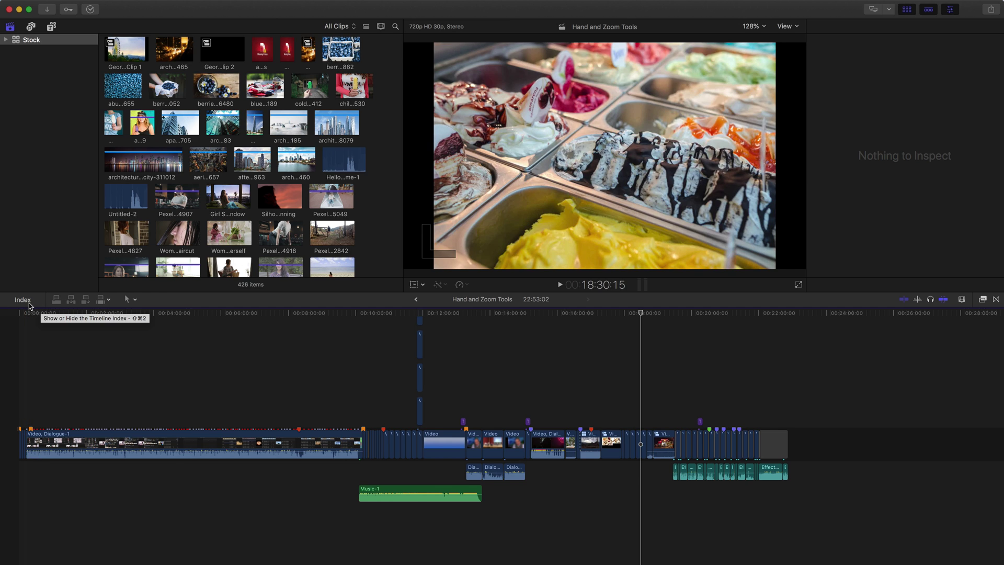
Show the timeline index and search its clips for "hik"
click(29, 304)
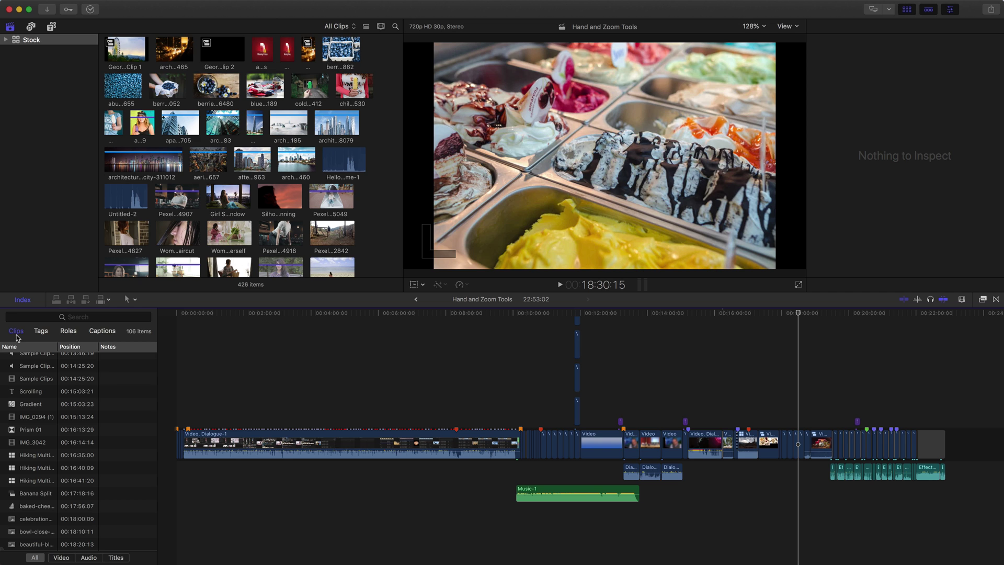
click(94, 317)
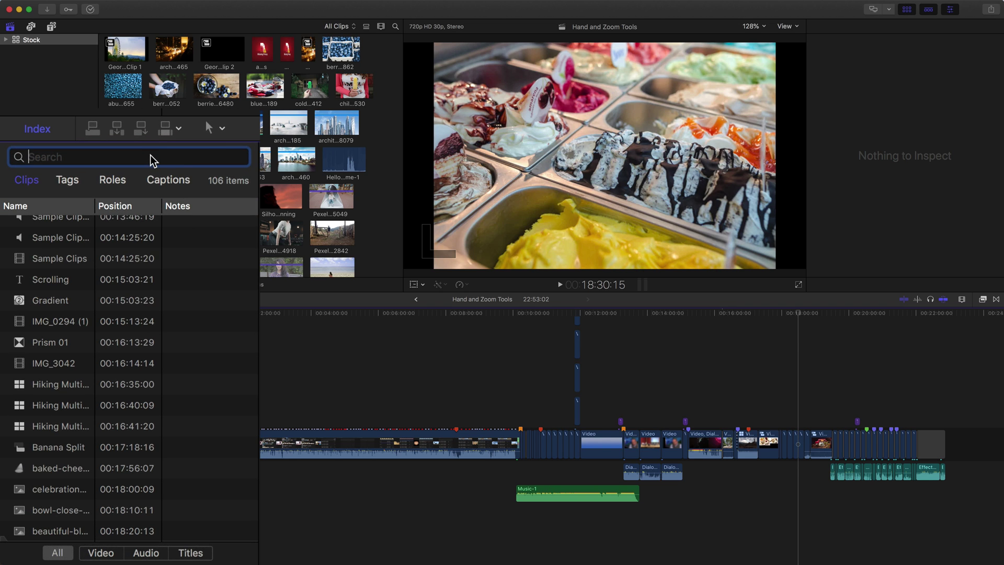
text(hik)
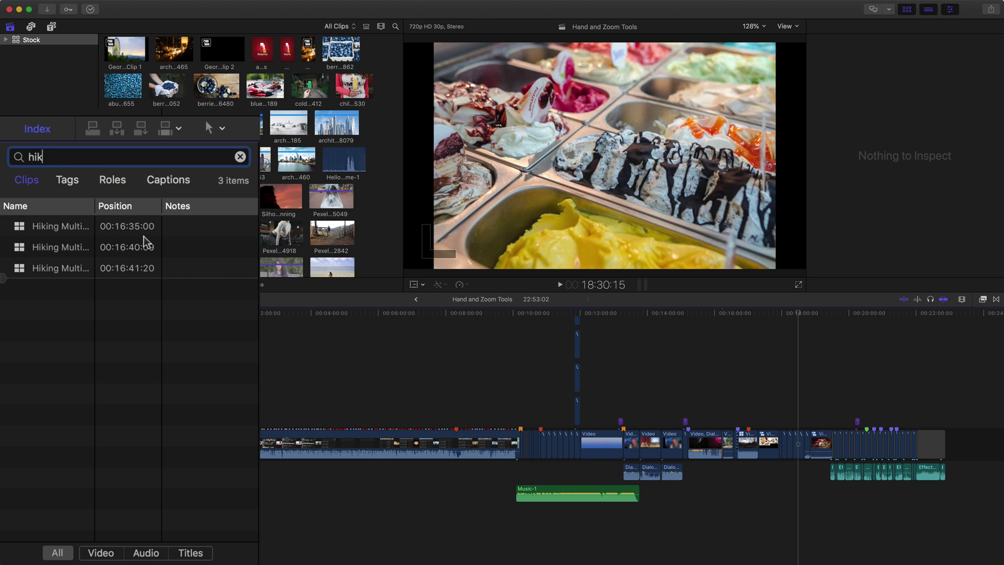
Jump through the three Hiking Multicam clips in the filtered index, from 00:16:35:00 to 00:16:41:20
click(184, 228)
click(179, 228)
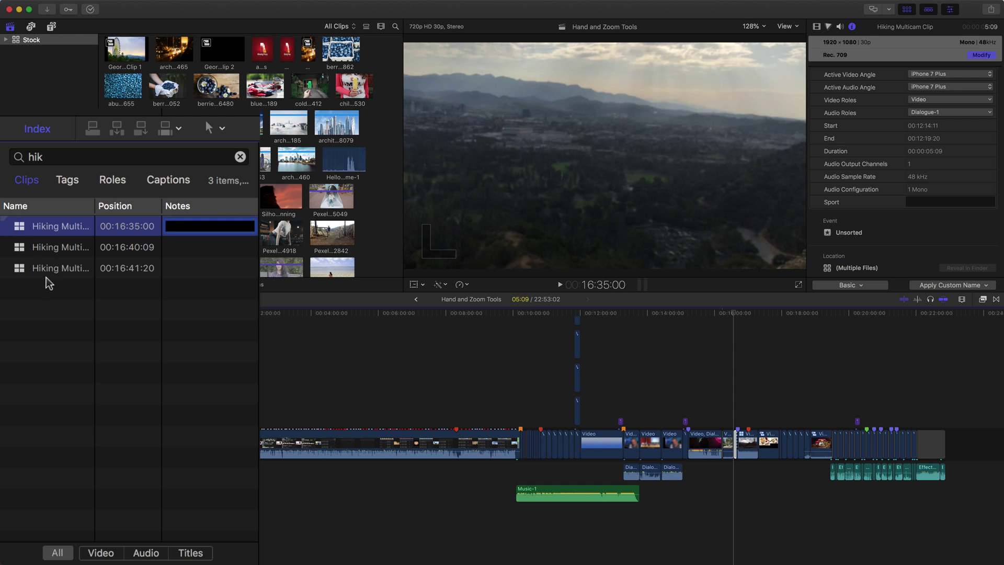
click(55, 250)
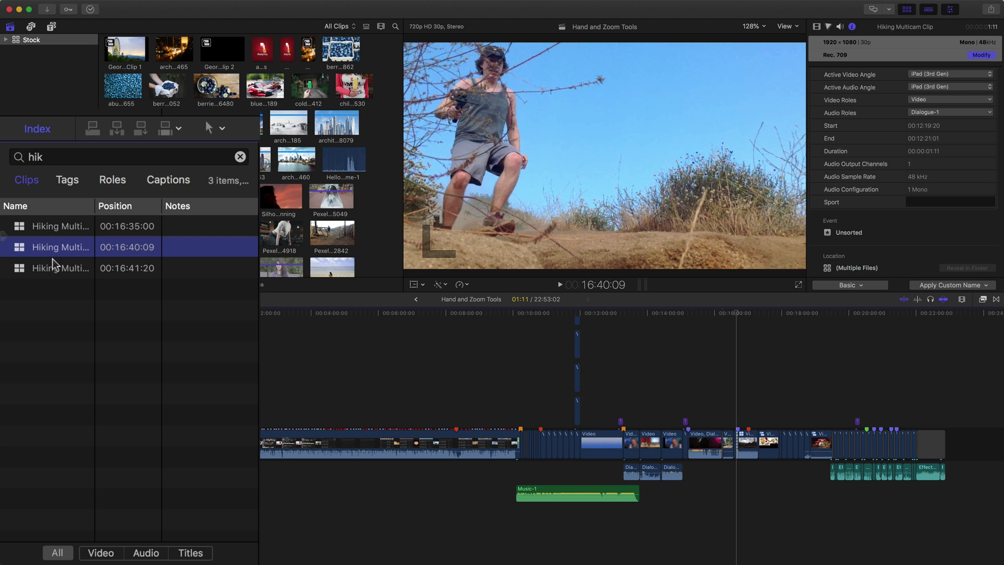
click(57, 268)
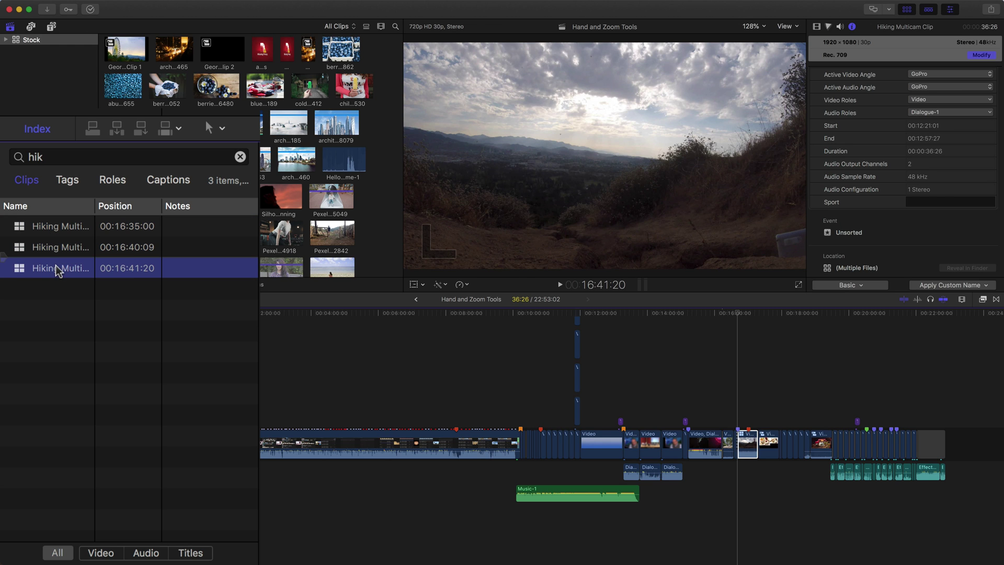
Clear the index search and jump to the MVI_7799 clip at the very start of the timeline
click(240, 156)
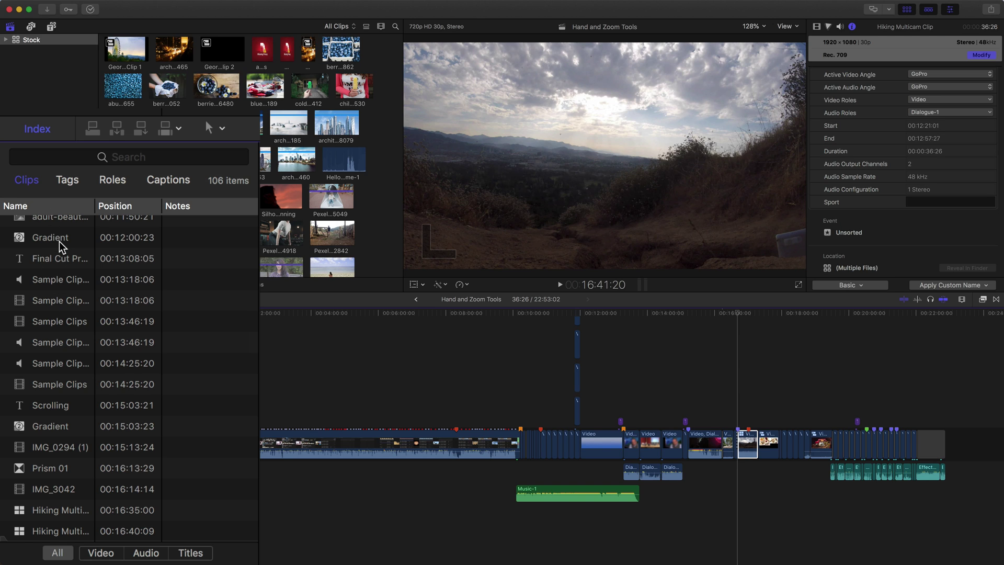
scroll(76, 304, up, 15)
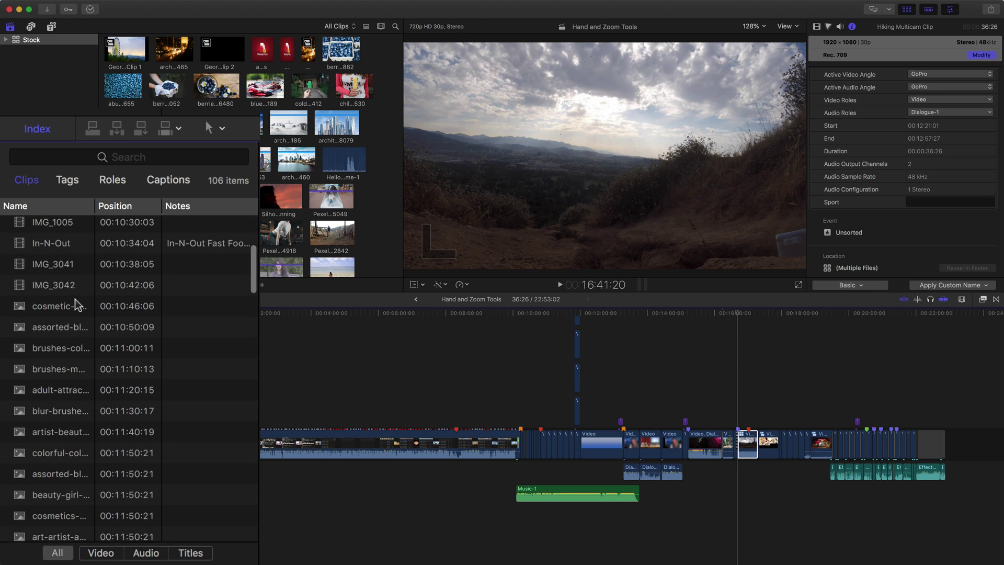
click(67, 226)
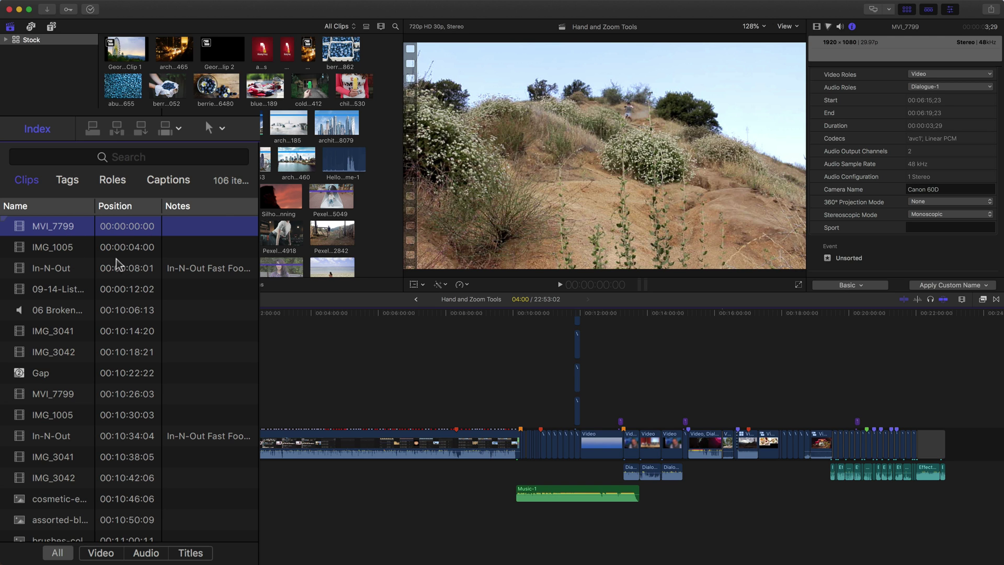
Locate the Gradient generator at 00:12:00:23 and the Final Cut Pro title at 00:13:08:05 through the clip index
scroll(116, 258, down, 10)
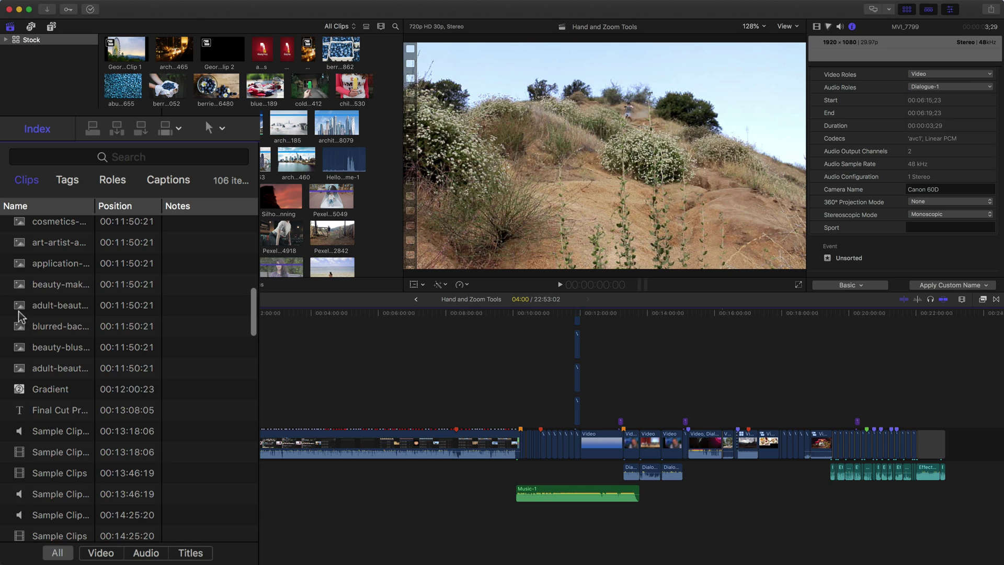
click(16, 391)
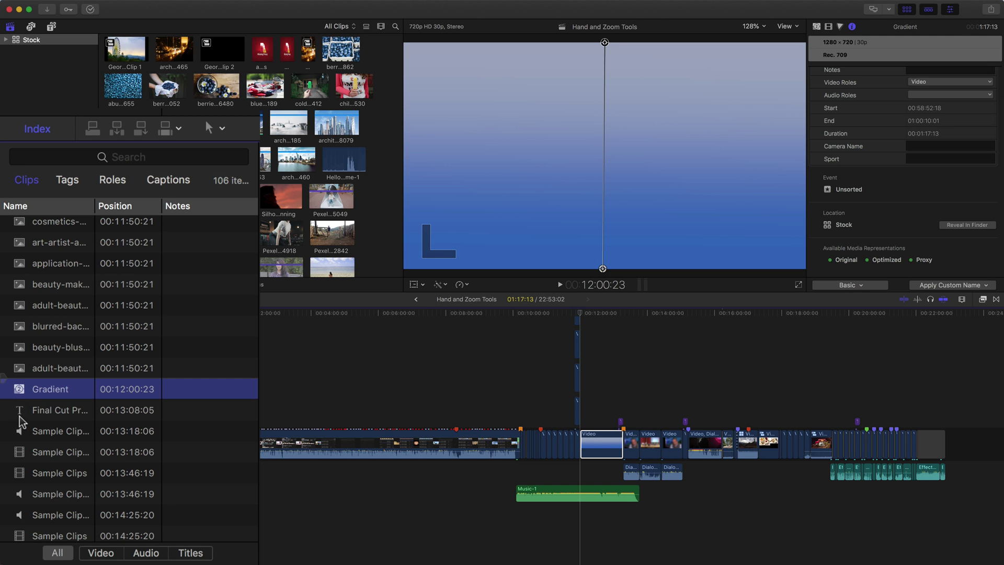
click(23, 412)
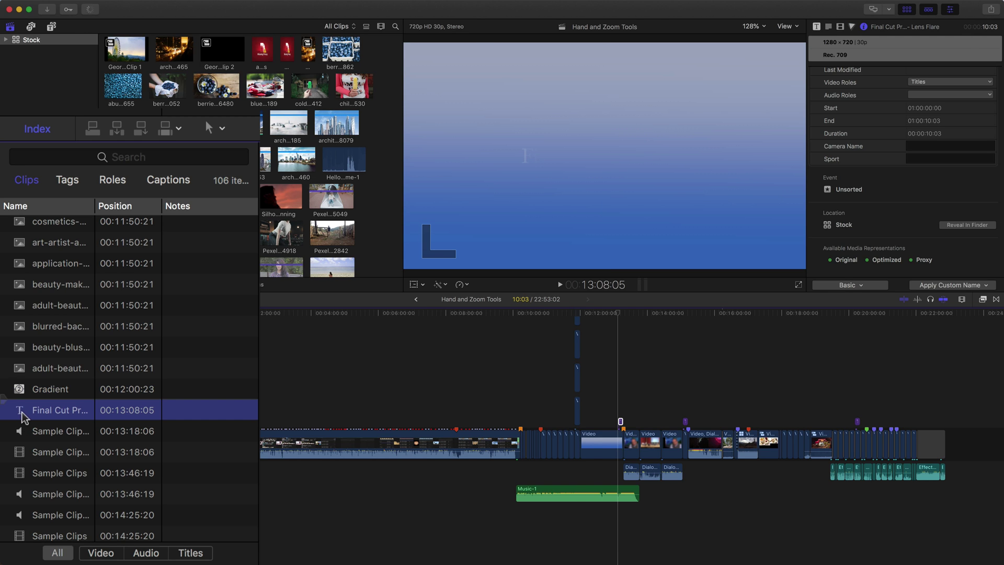
Restrict the clip index to titles and jump to the Final Cut Pro, Scrolling and #Dogs of Instagram titles
scroll(43, 447, down, 5)
scroll(42, 445, down, 1)
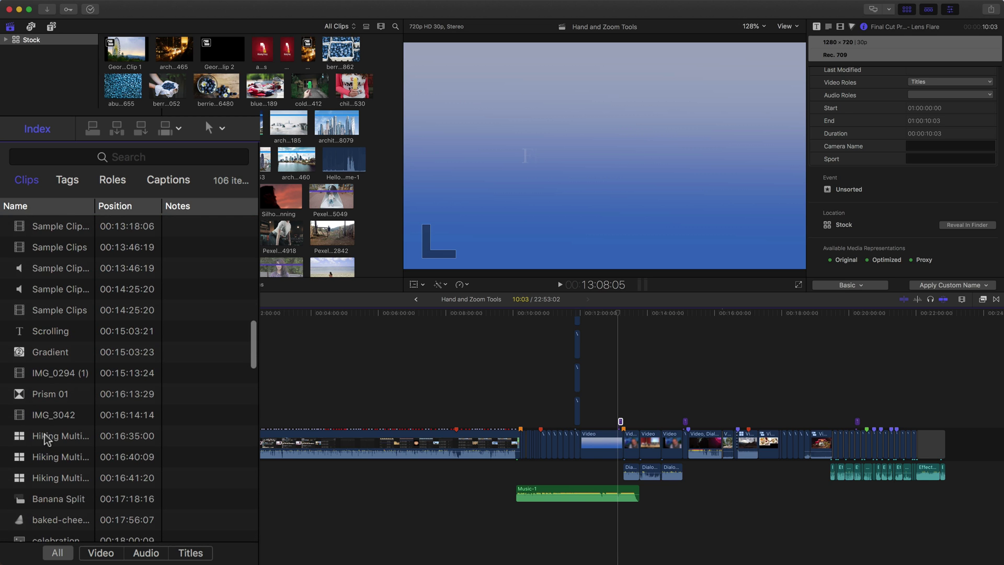
scroll(44, 433, down, 15)
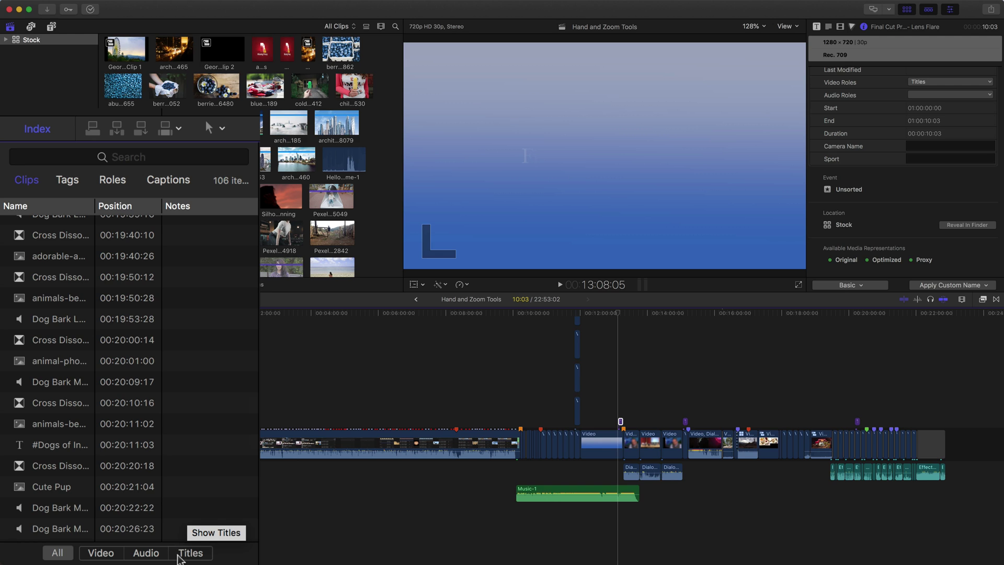
click(186, 553)
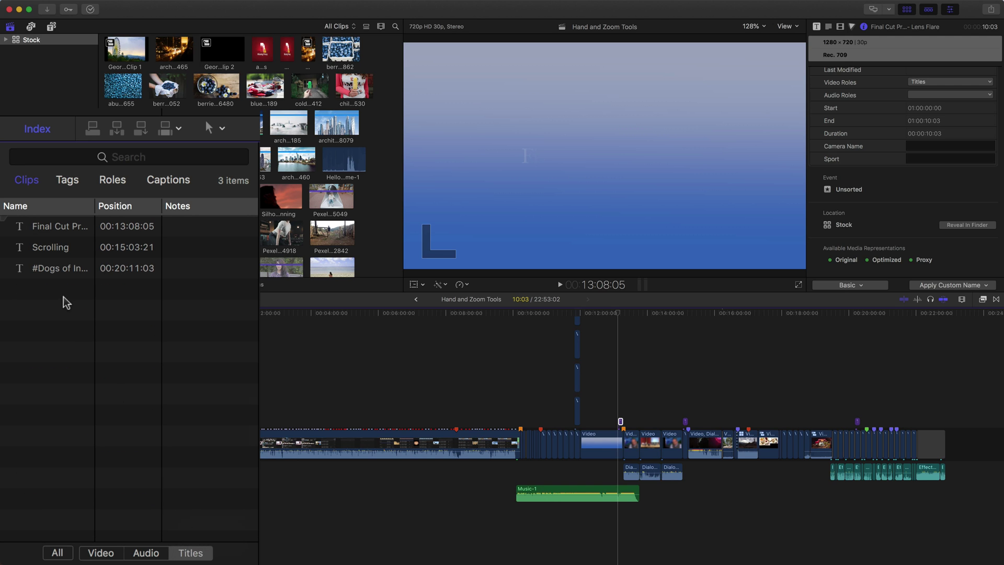
click(51, 231)
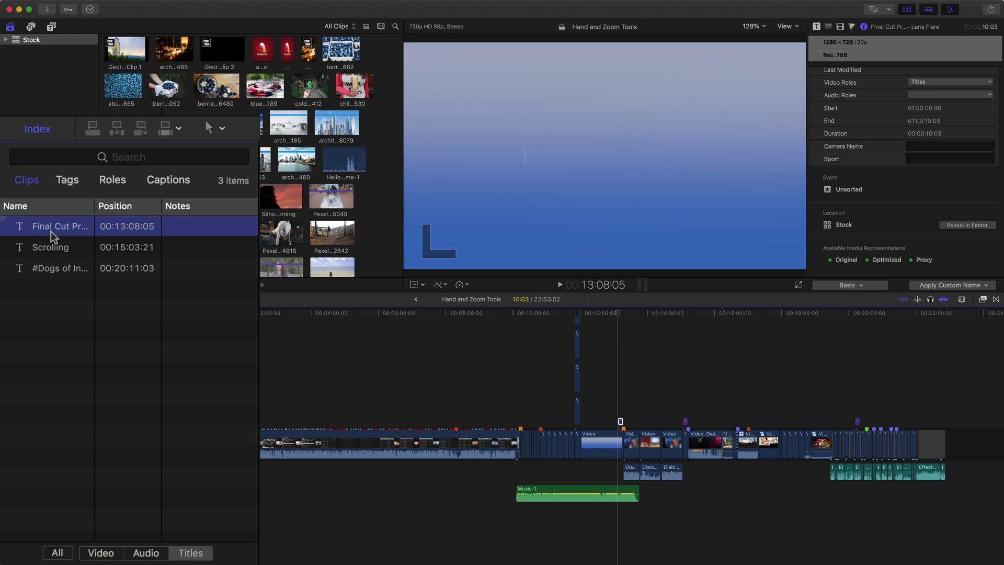
click(54, 247)
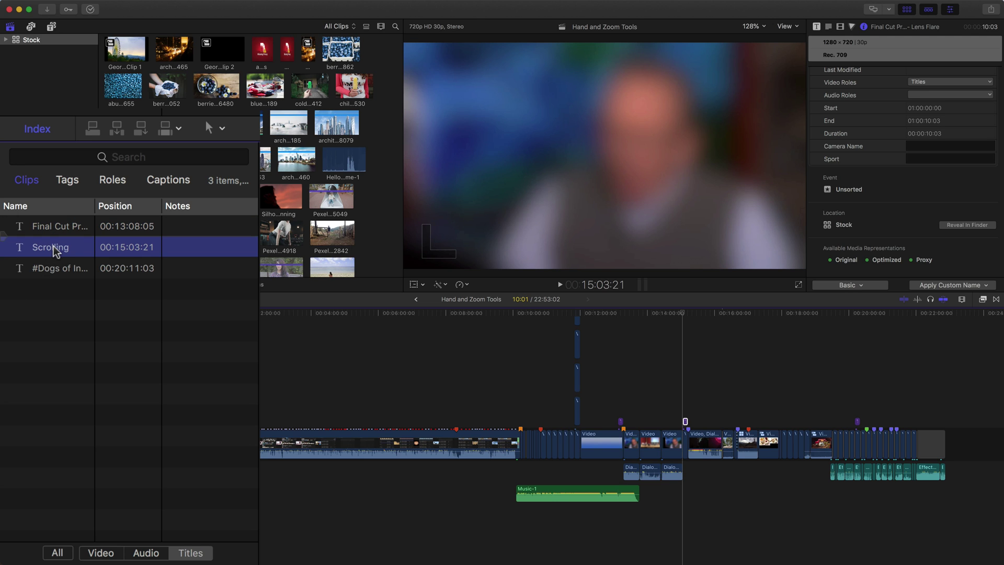
click(53, 268)
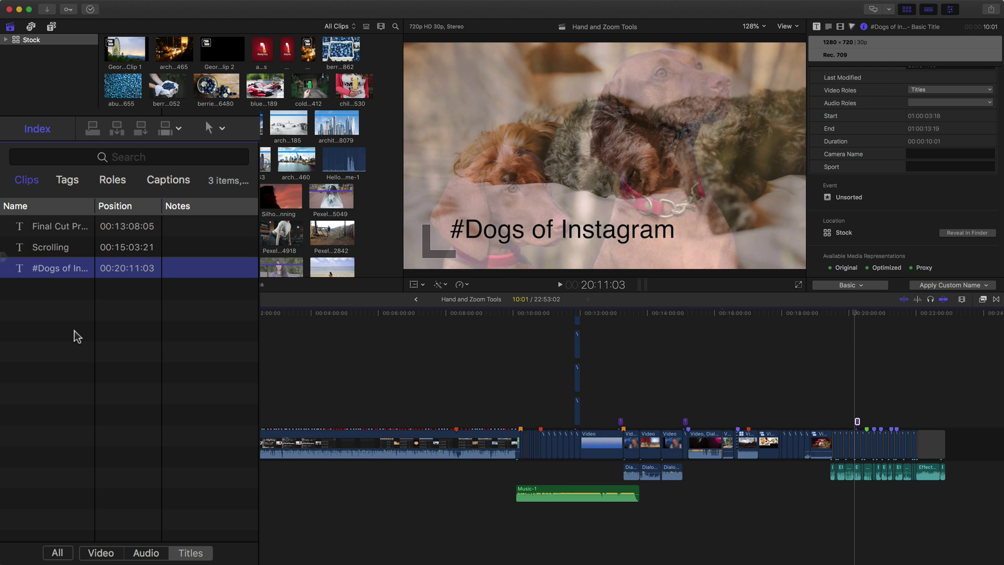
Switch the index from audio clips to video clips and select the range from the celebration still at 00:18:00:09 through IMG_3043
click(147, 552)
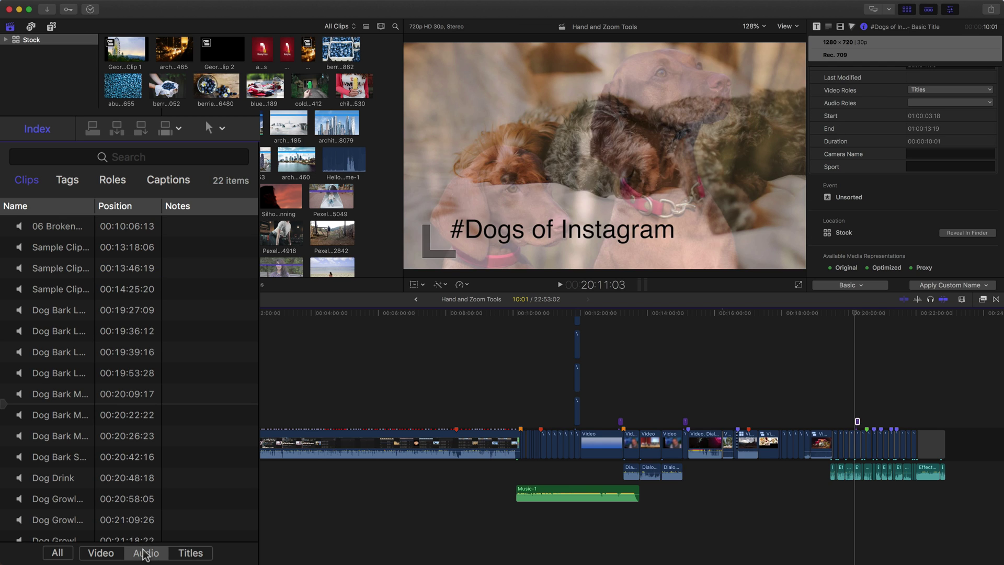
click(95, 551)
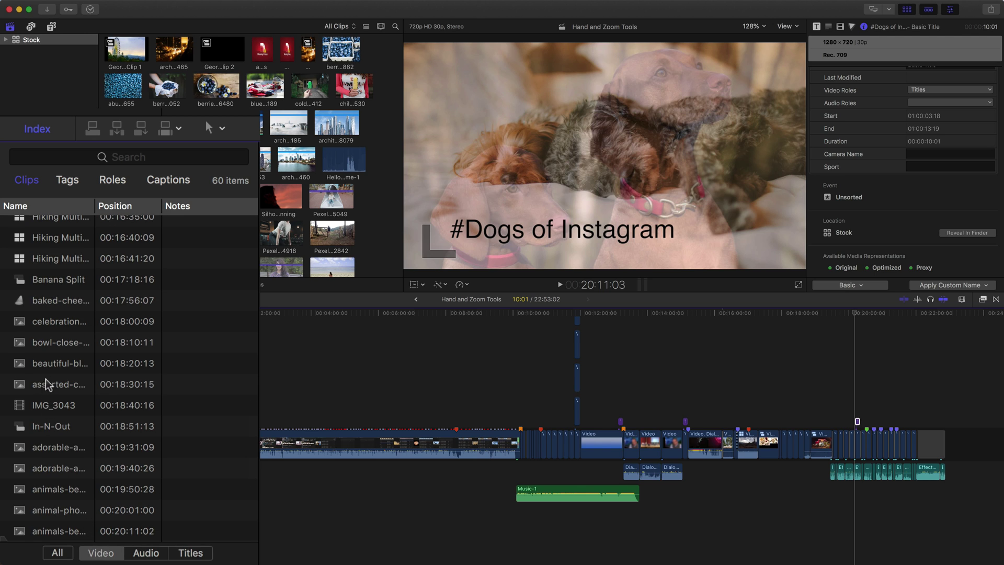
drag(39, 410, 68, 320)
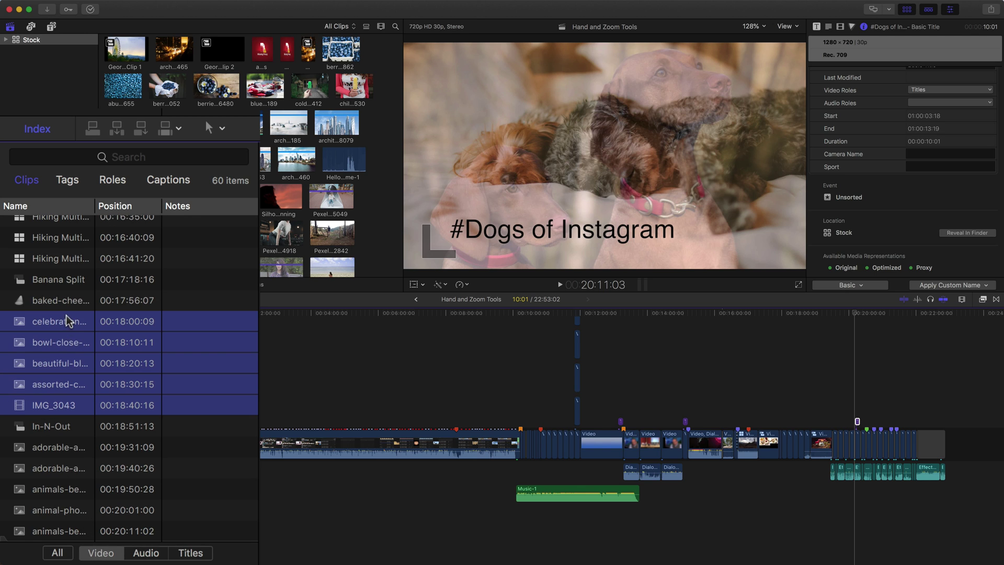
Find the IMG_3041 clip at 00:10:14:20 in the video clip list and jump to it
scroll(76, 328, up, 7)
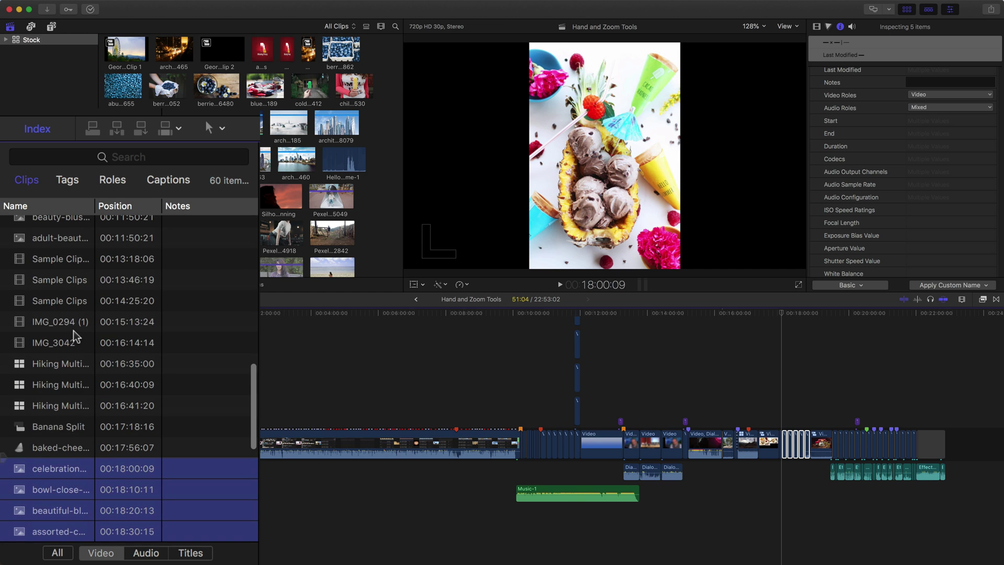
scroll(63, 336, up, 12)
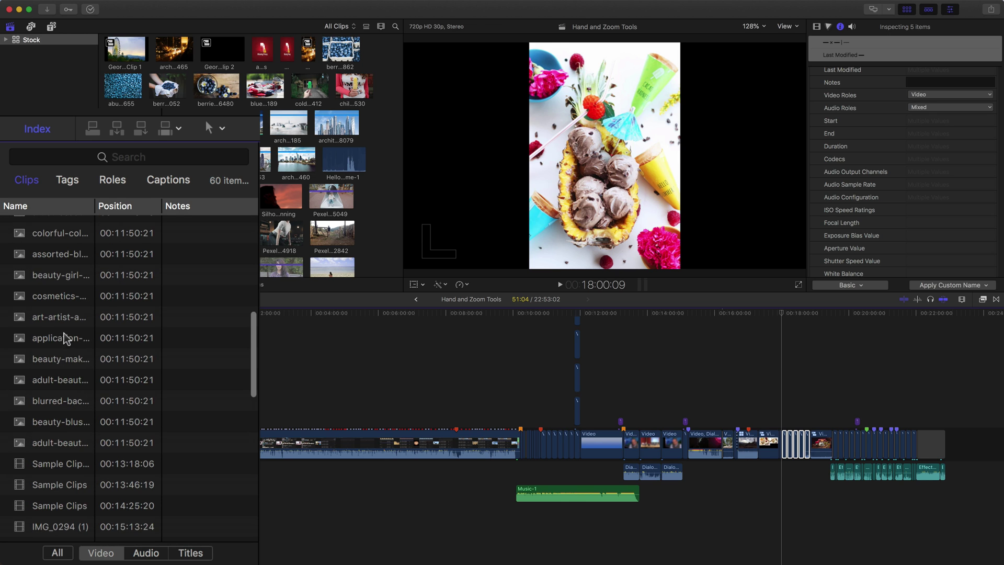
scroll(63, 334, up, 10)
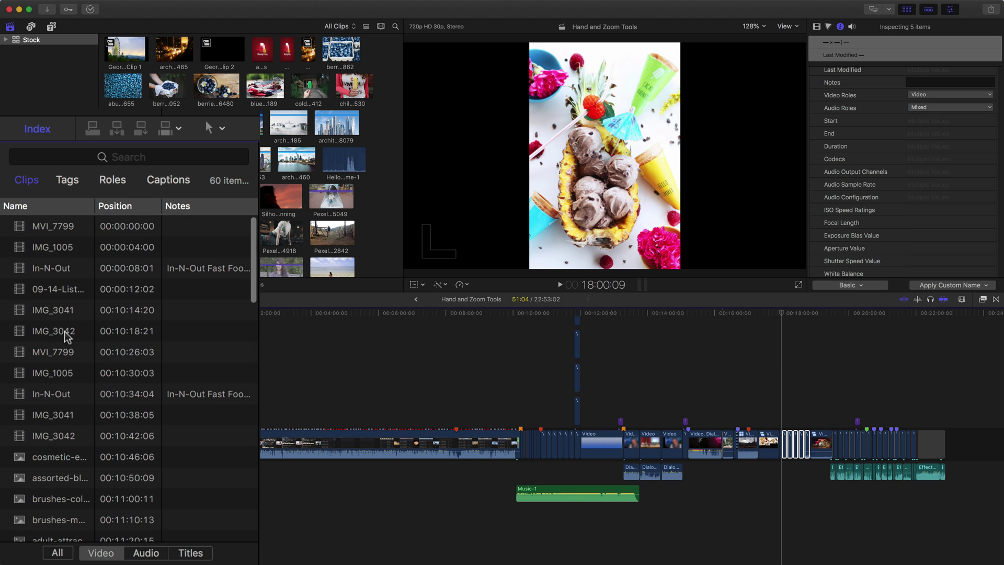
click(67, 313)
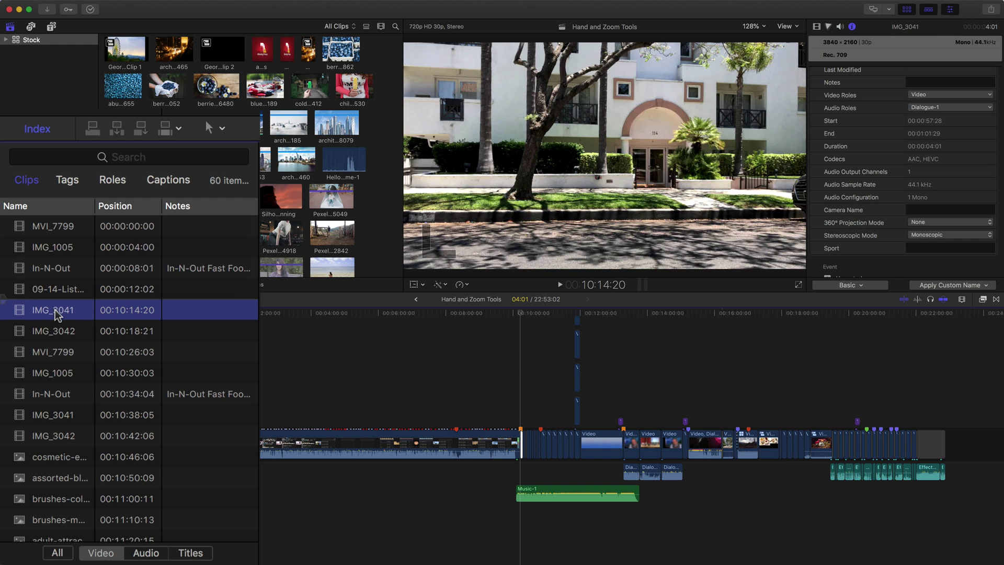
Delete the IMG_0294 (1) clip at 00:15:13:24 from the timeline using the clip index
scroll(57, 359, down, 12)
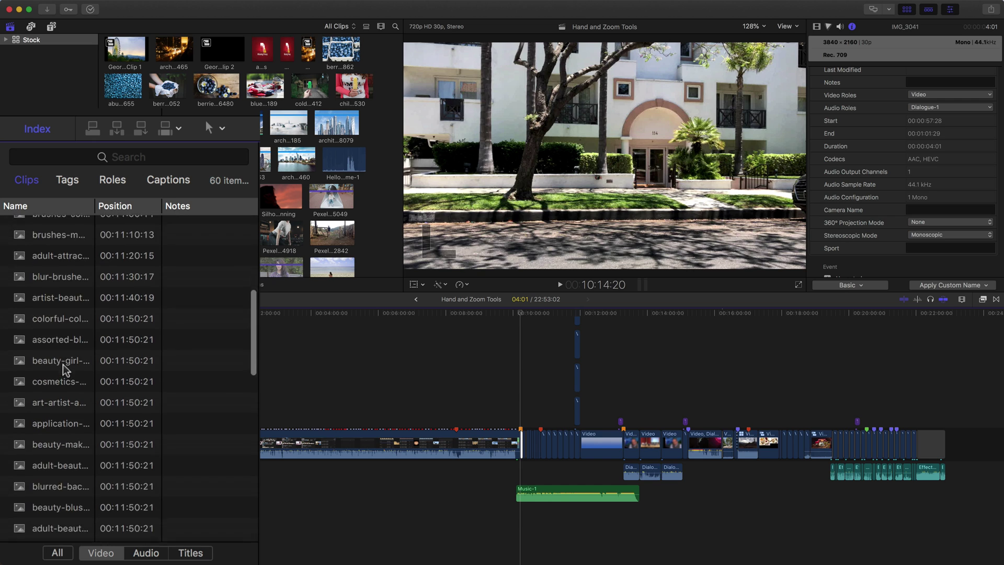
scroll(64, 366, down, 8)
click(76, 445)
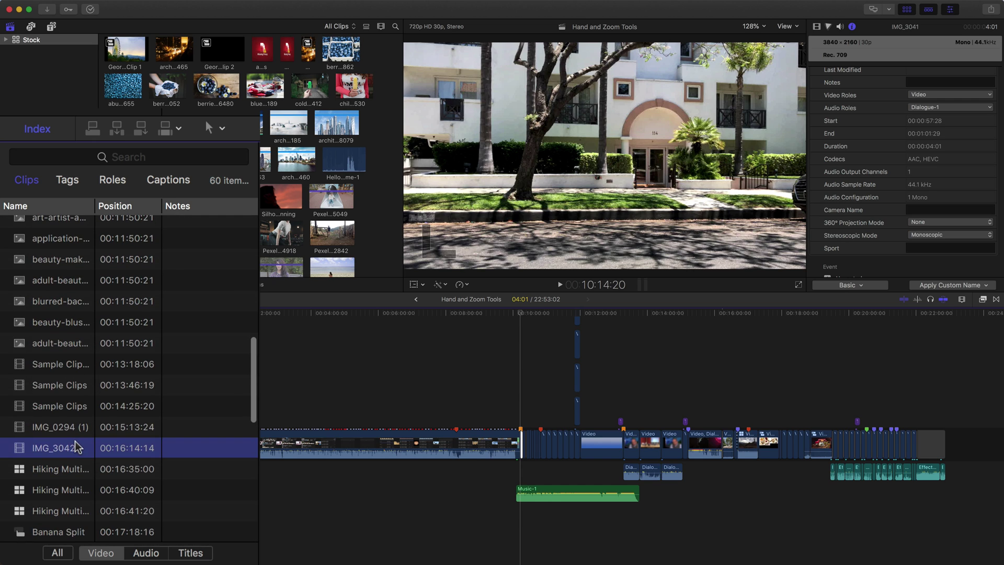
click(74, 428)
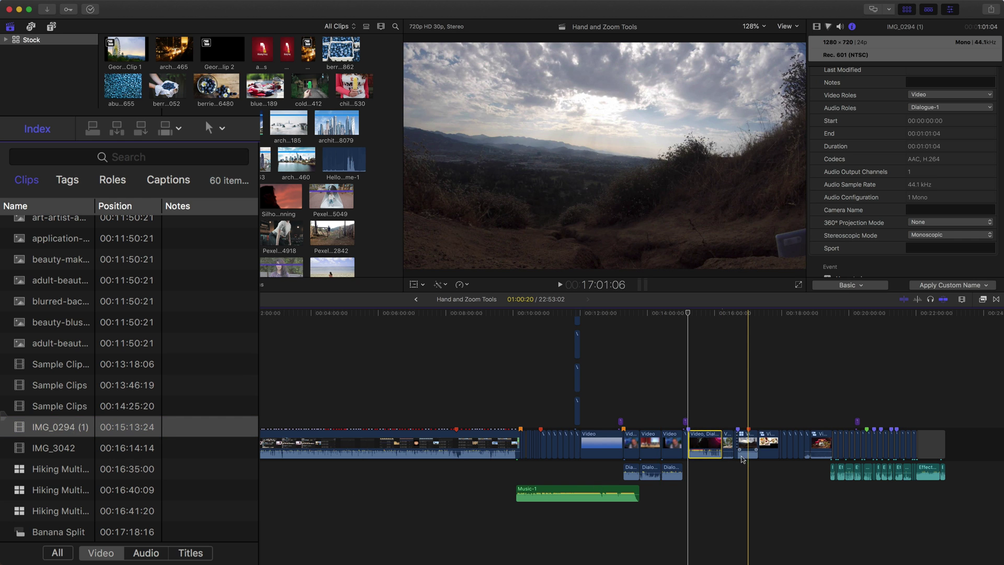
click(24, 426)
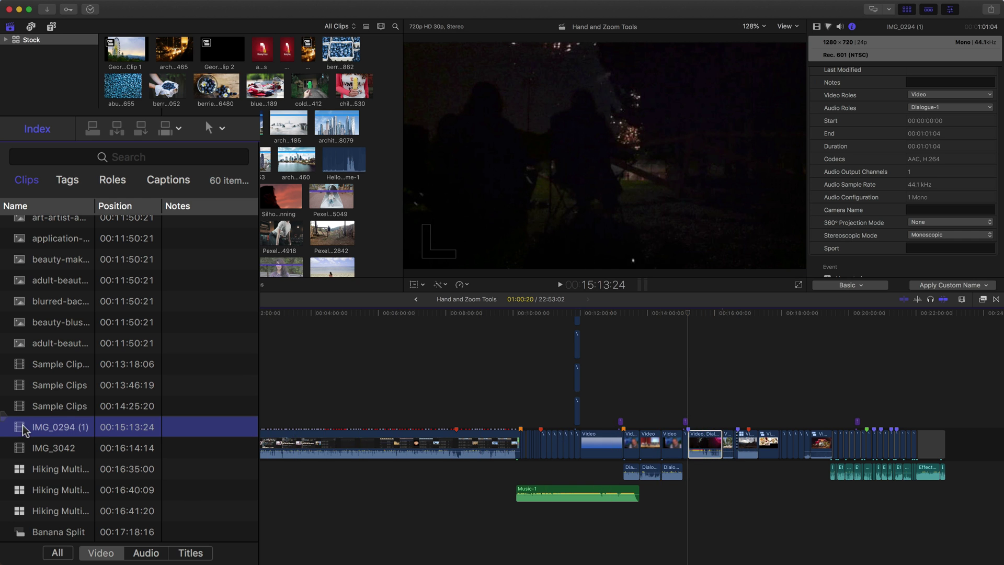
key(Delete)
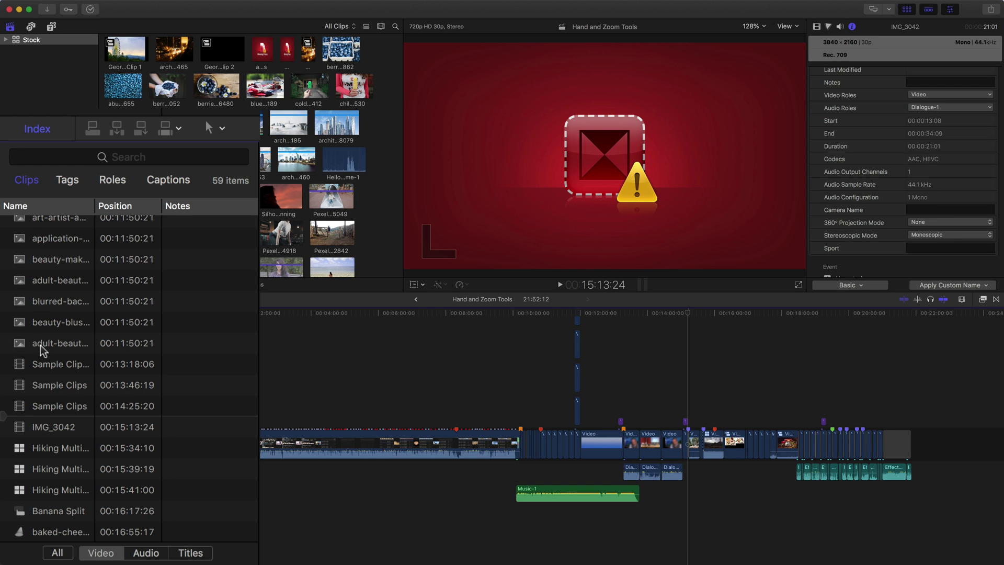
Delete the indexed clips from In-N-Out at 00:10:34:04 through the blur-brushes still at 00:11:30:17, and undo that deletion
click(49, 301)
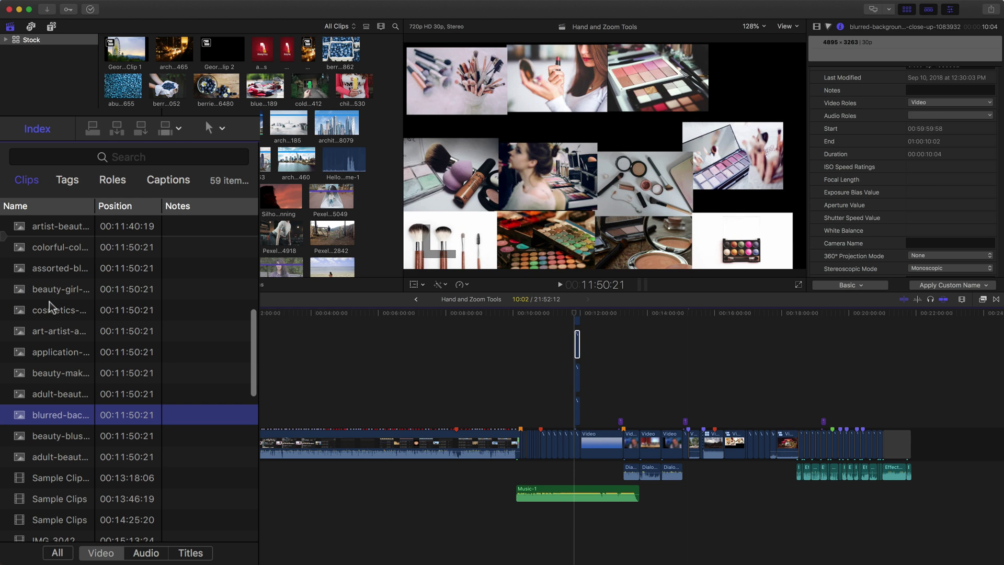
scroll(58, 342, up, 5)
click(58, 285)
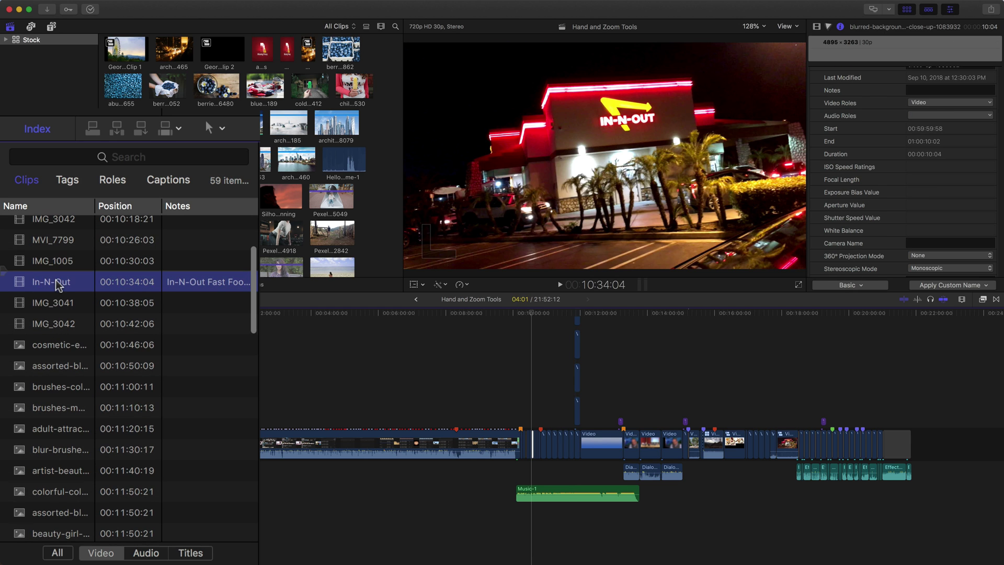
shift+click(60, 367)
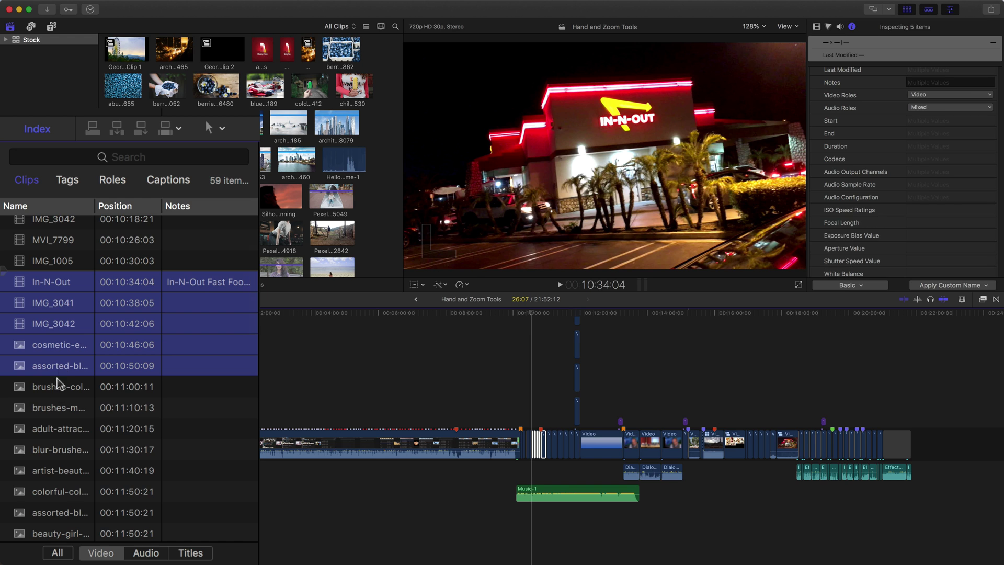
shift+click(60, 457)
key(Delete)
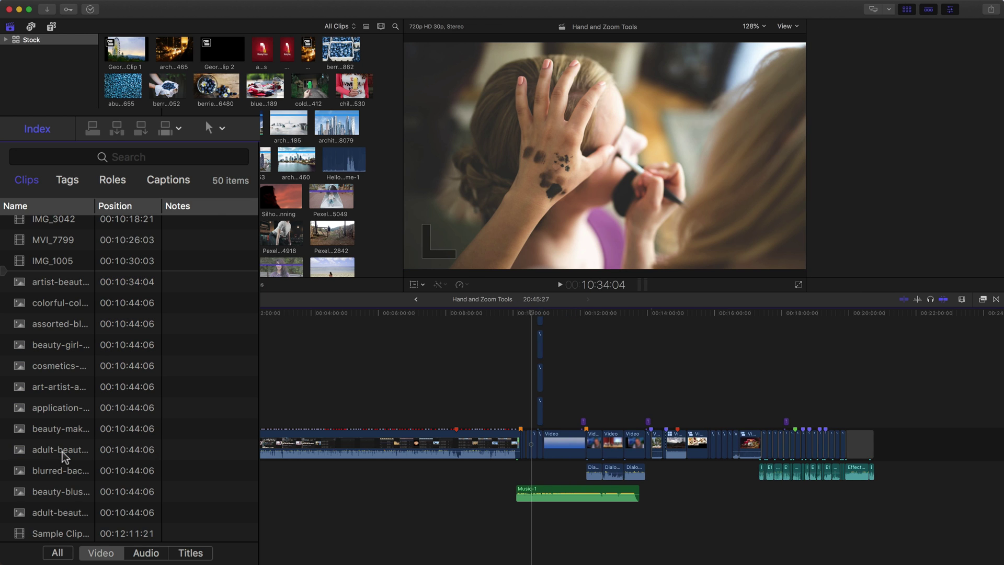
key(ctrl+z)
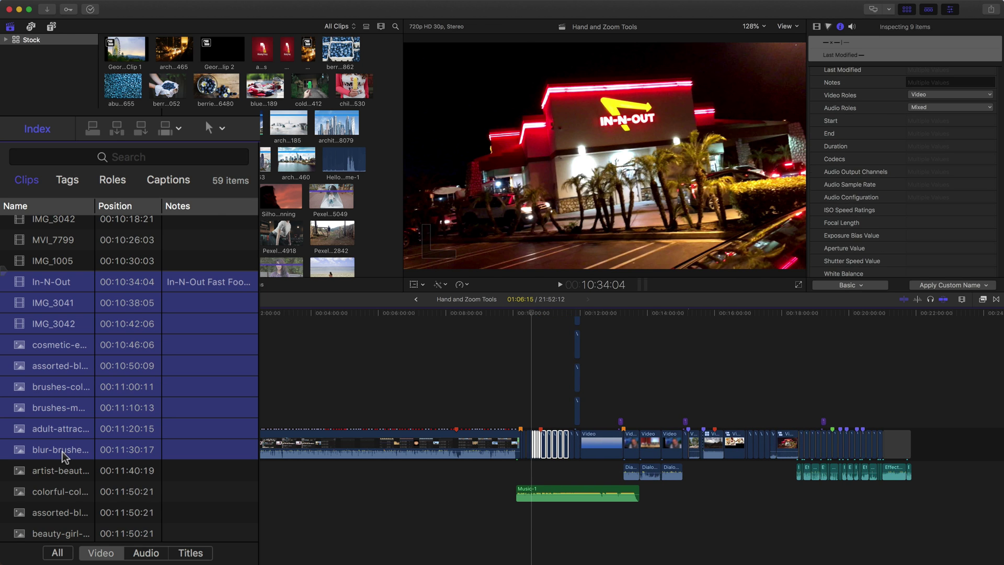
Undo the deletion of the IMG_0294 (1) clip and list all clip types in the index
key(ctrl+z)
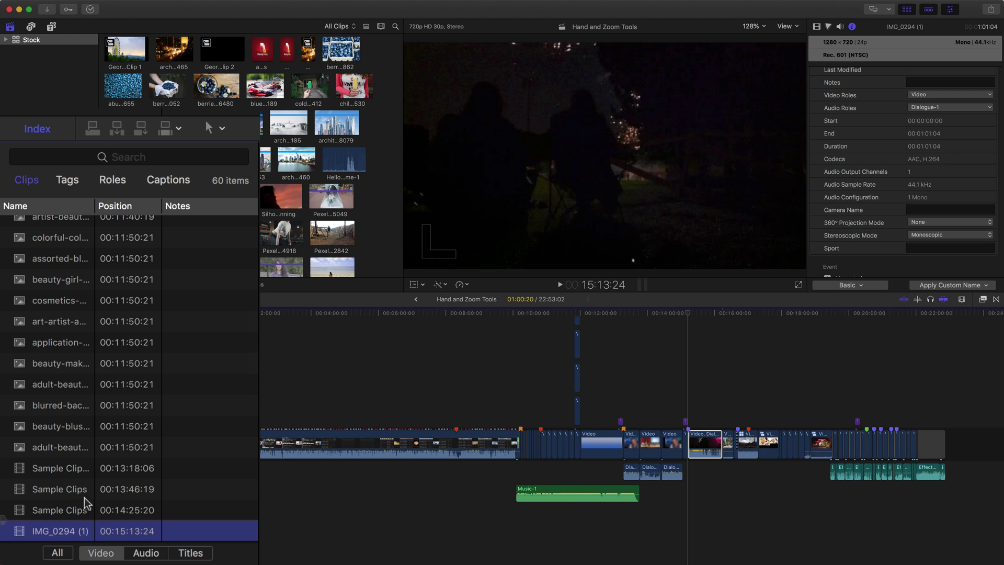
click(57, 553)
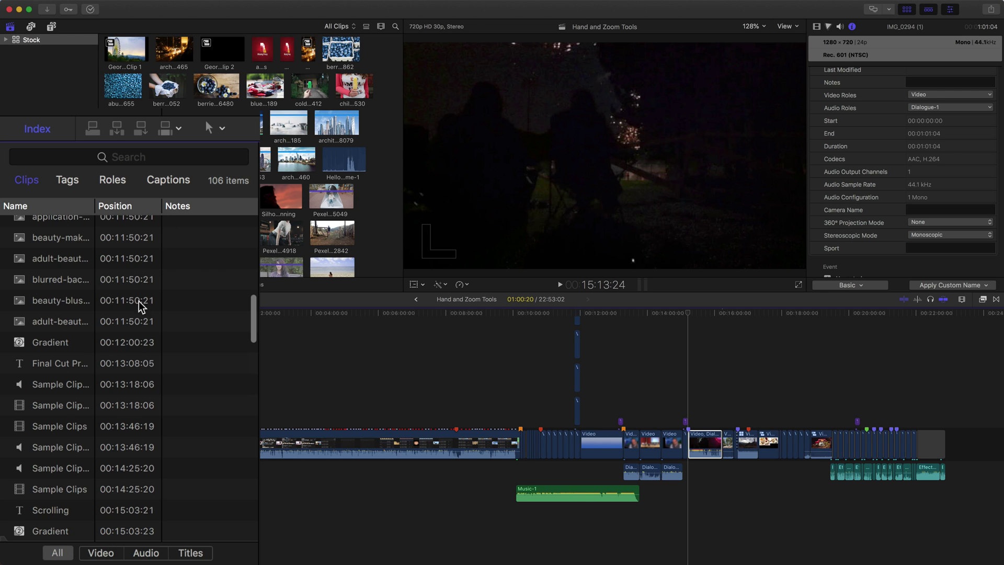
scroll(113, 316, up, 10)
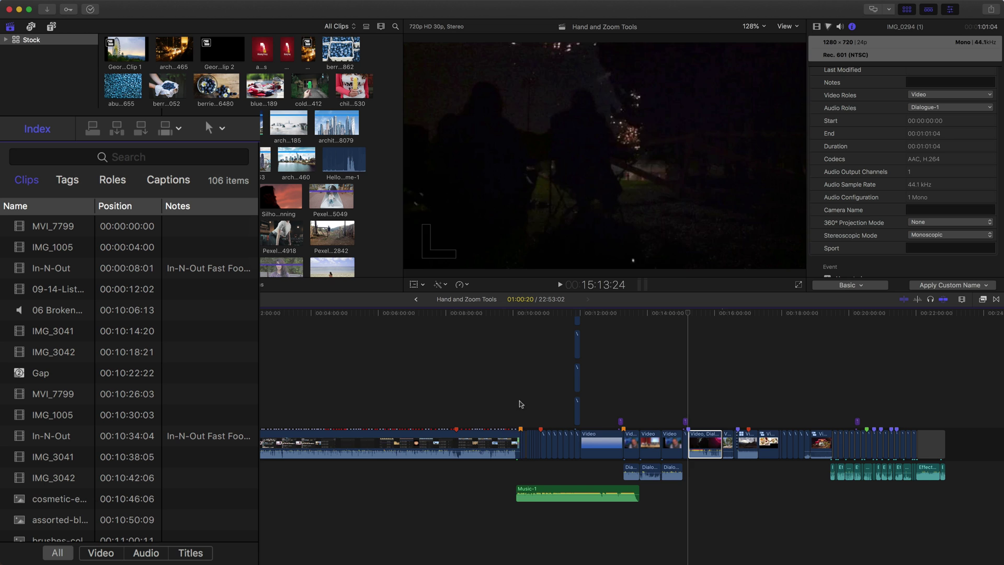
scroll(99, 235, down, 10)
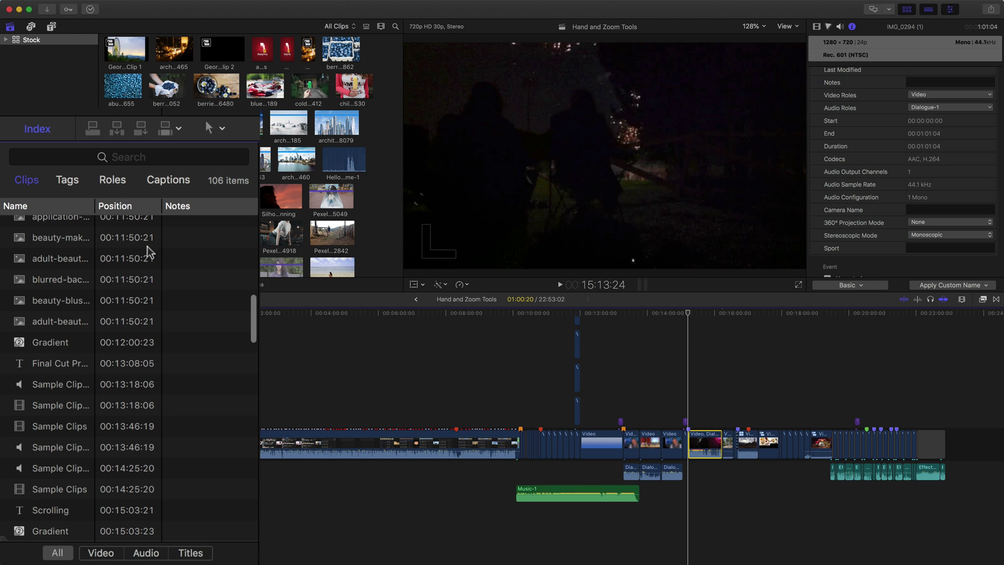
Show the Video Roles column in the clip index
right_click(177, 206)
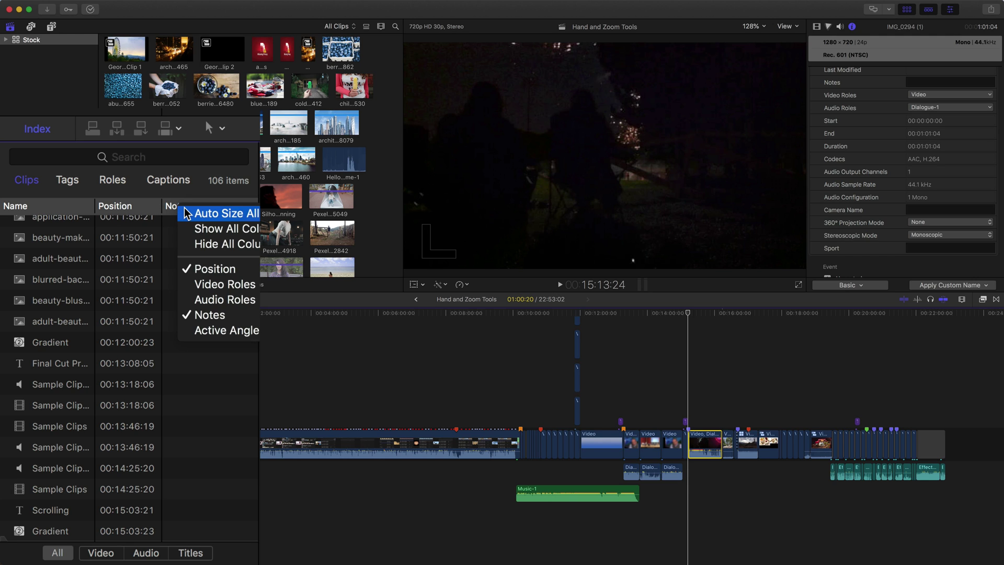
click(243, 287)
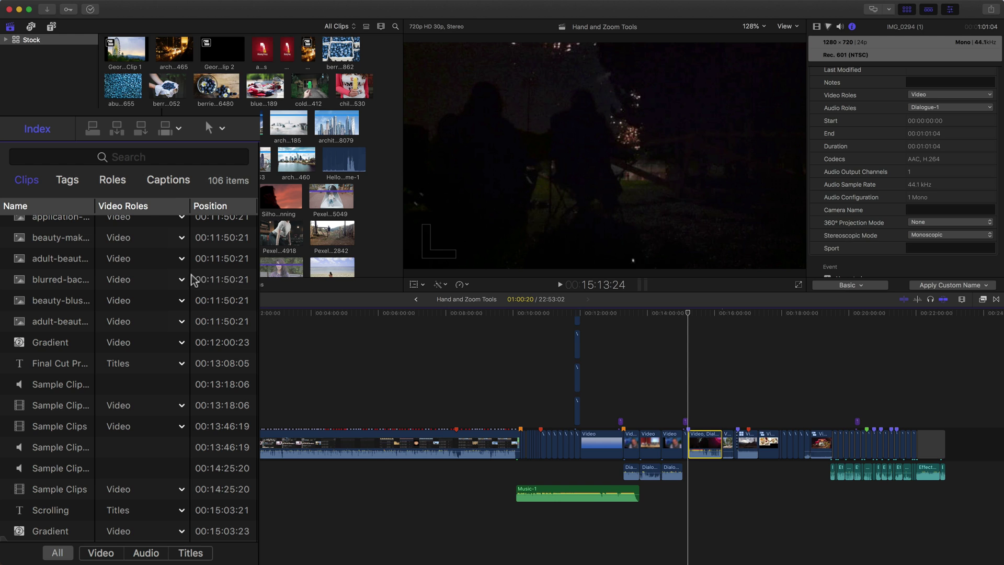
right_click(147, 204)
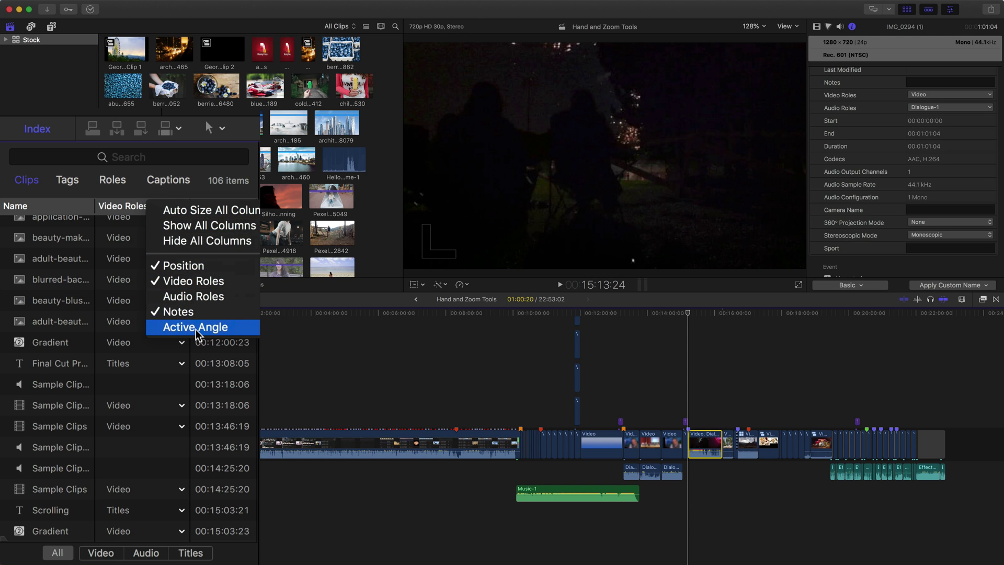
click(114, 255)
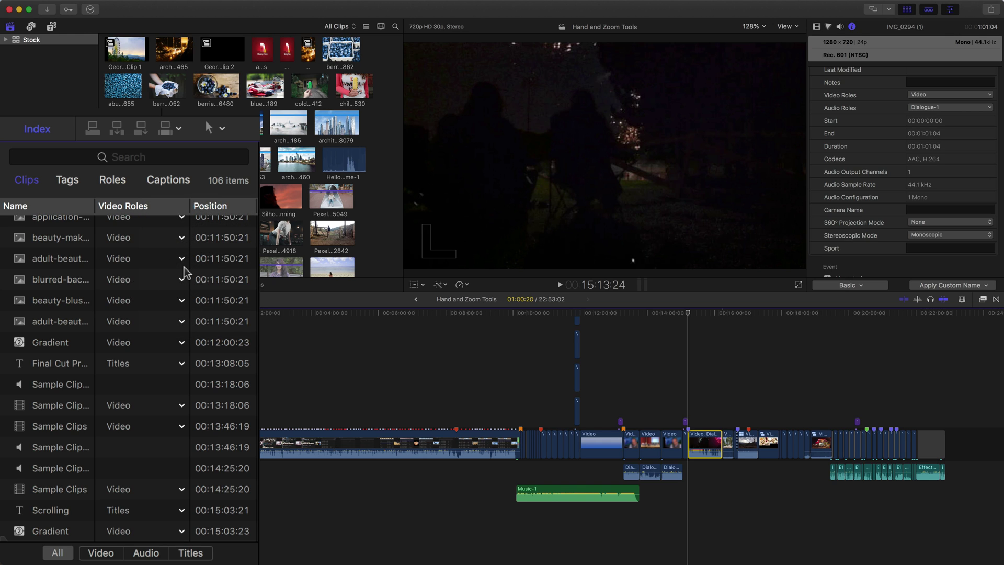
Check the video role choices for the beauty-blush still at 00:11:50:21 without assigning another role
click(182, 303)
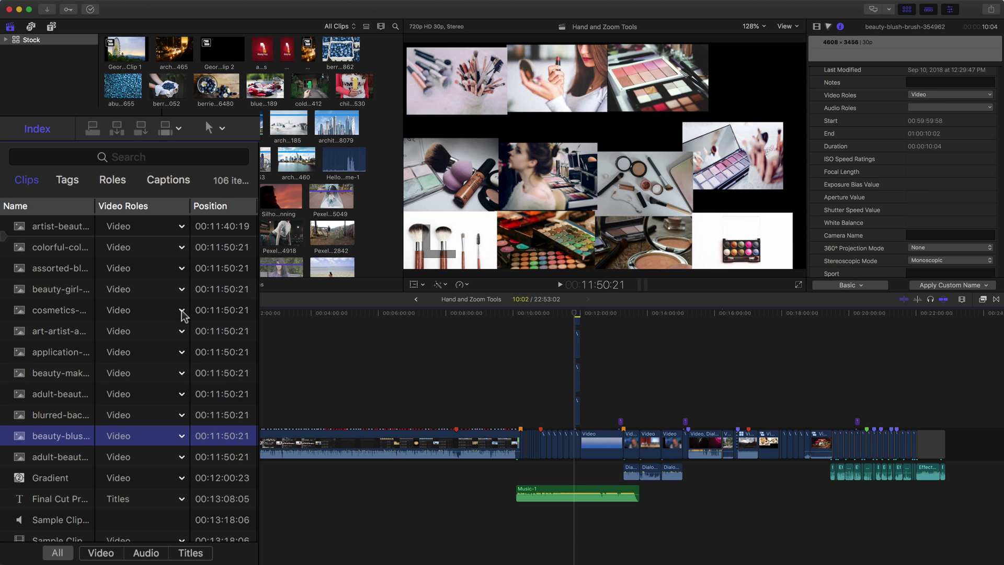
click(182, 438)
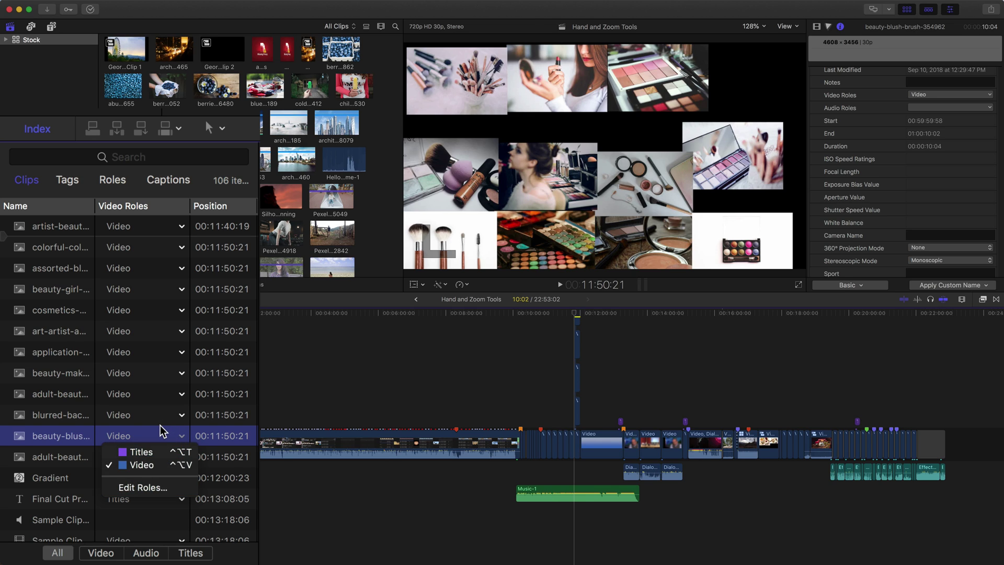
click(162, 430)
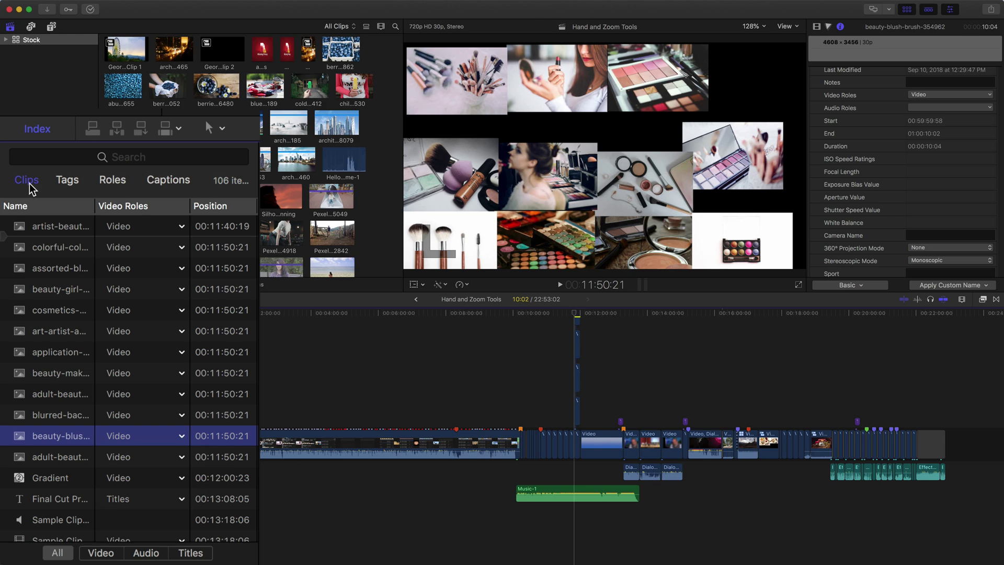
Switch the index to tags and jump to outside at 00:00:04:00, stock at 00:10:18:21 and outside at 00:10:30:03
click(71, 180)
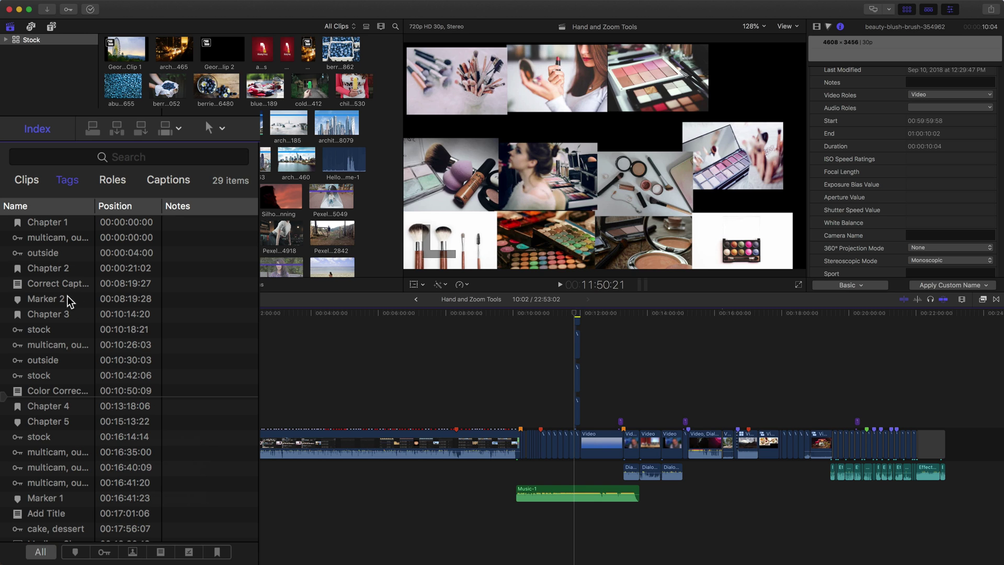
click(55, 252)
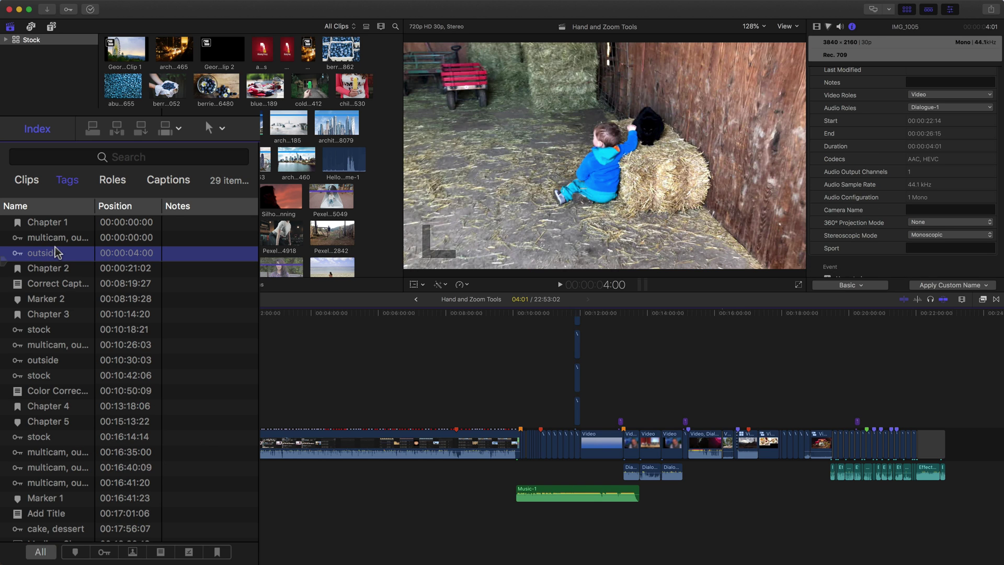
click(54, 329)
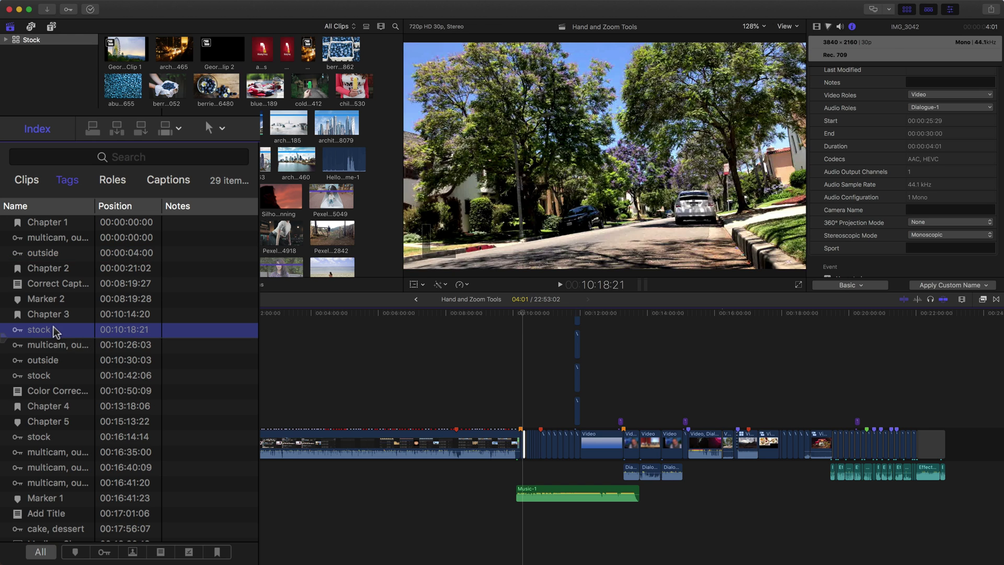
click(57, 361)
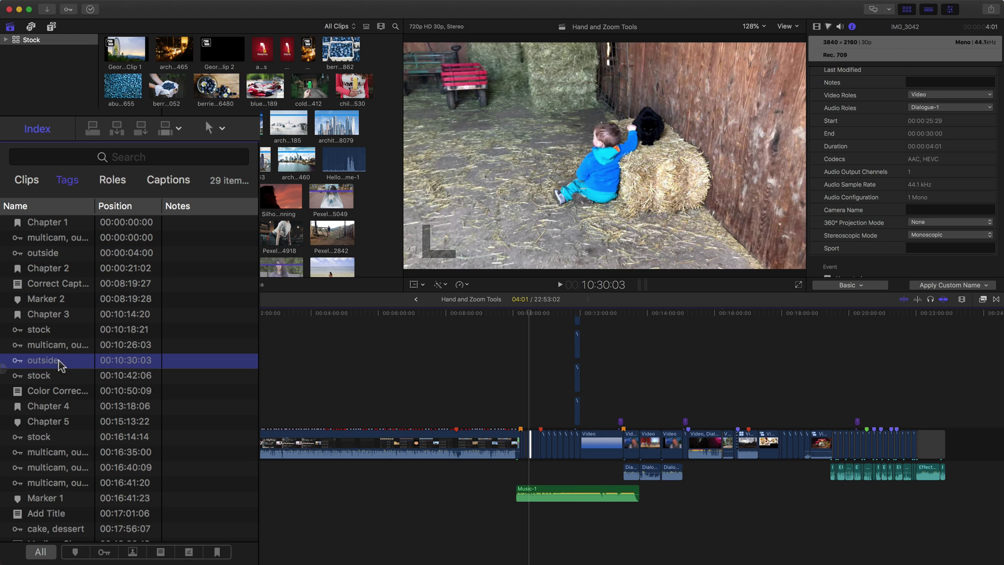
Filter the tags to completed to-do items and jump to the Add sound effects marker at 00:20:31:21
scroll(77, 405, down, 5)
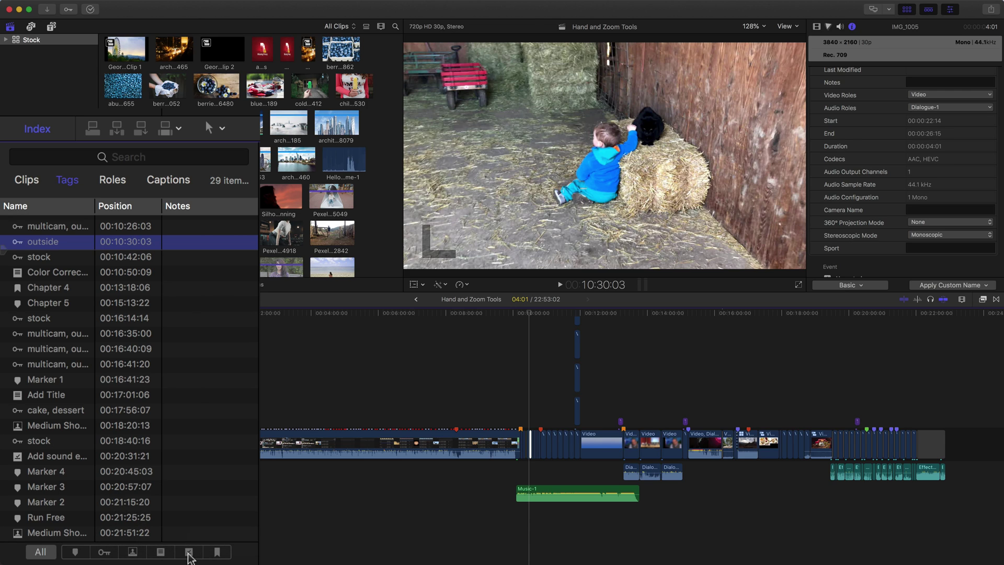
click(188, 553)
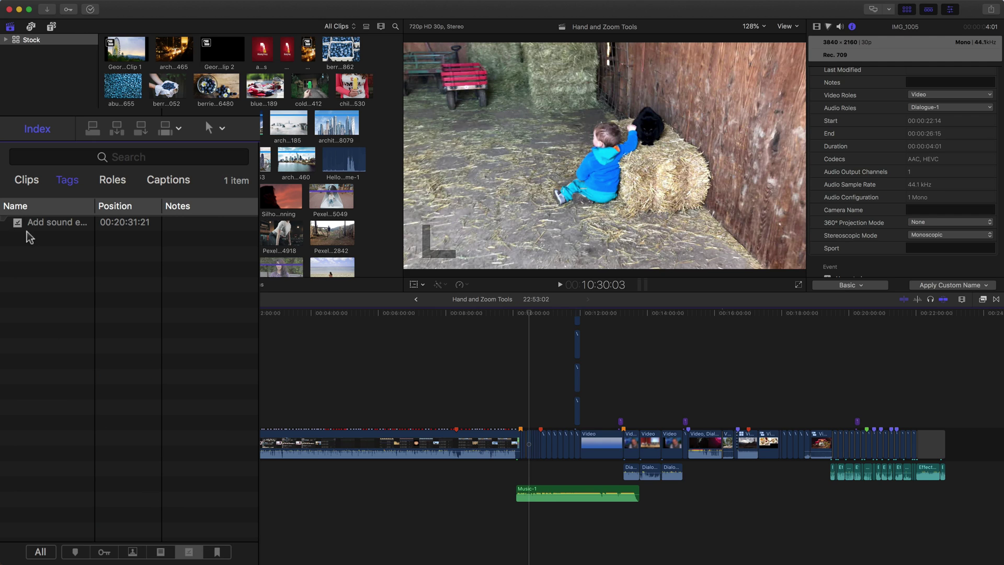
click(48, 228)
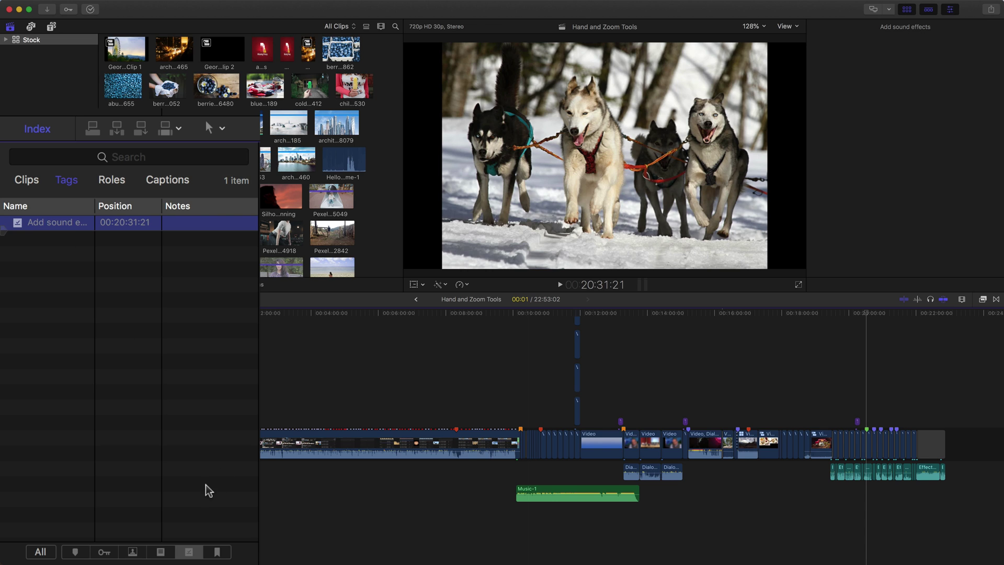
click(211, 411)
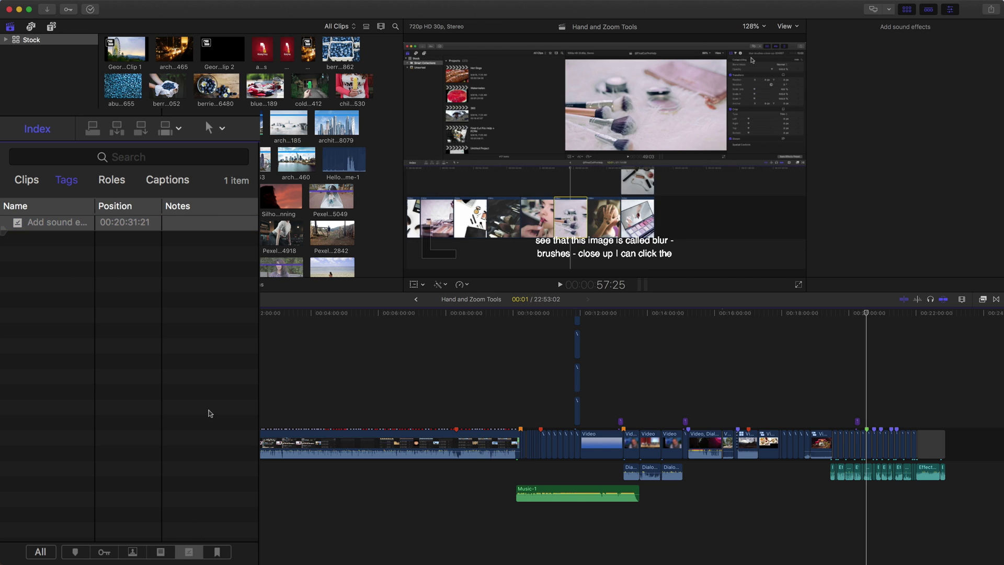
Filter the tags to incomplete to-do items and mark all three as completed, from 00:08:19:27 through Add Title
click(162, 551)
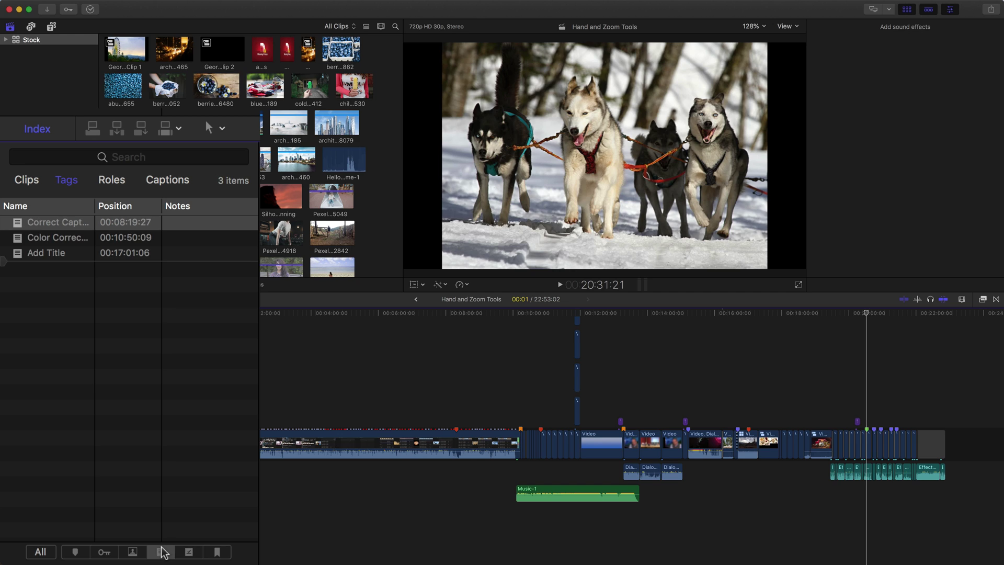
click(18, 223)
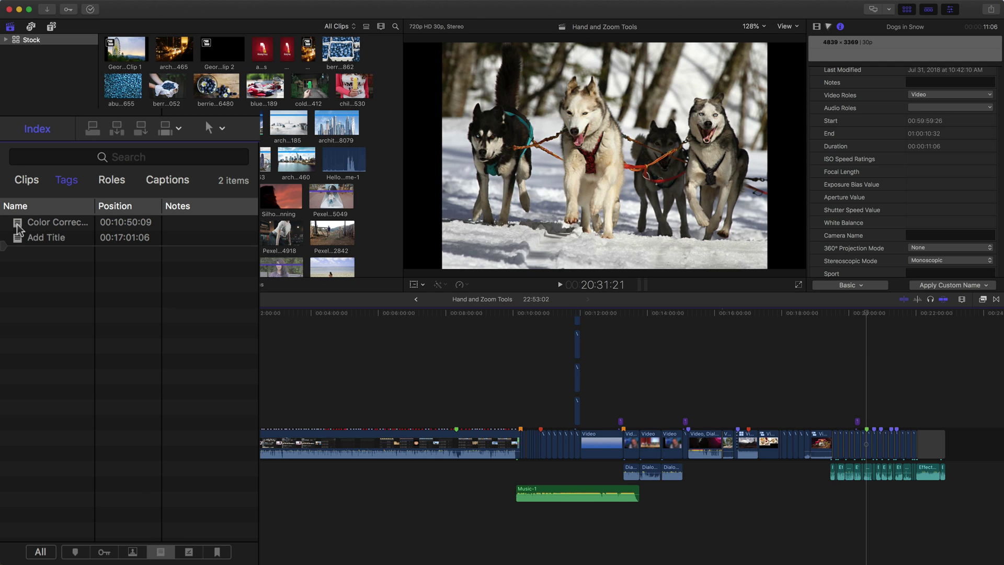
click(17, 225)
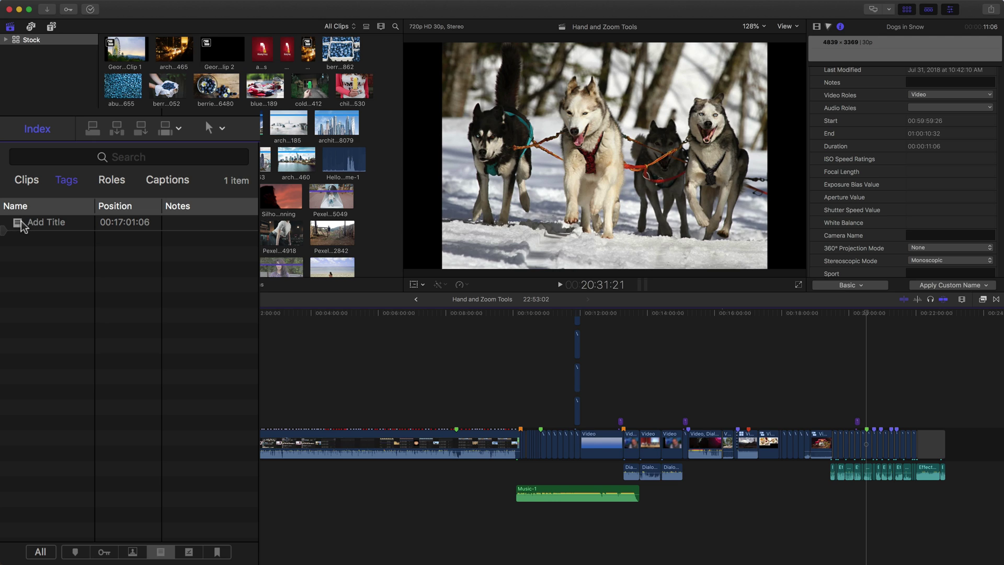
click(19, 223)
Show the completed to-do items and set all except Add sound effects back to incomplete
click(190, 552)
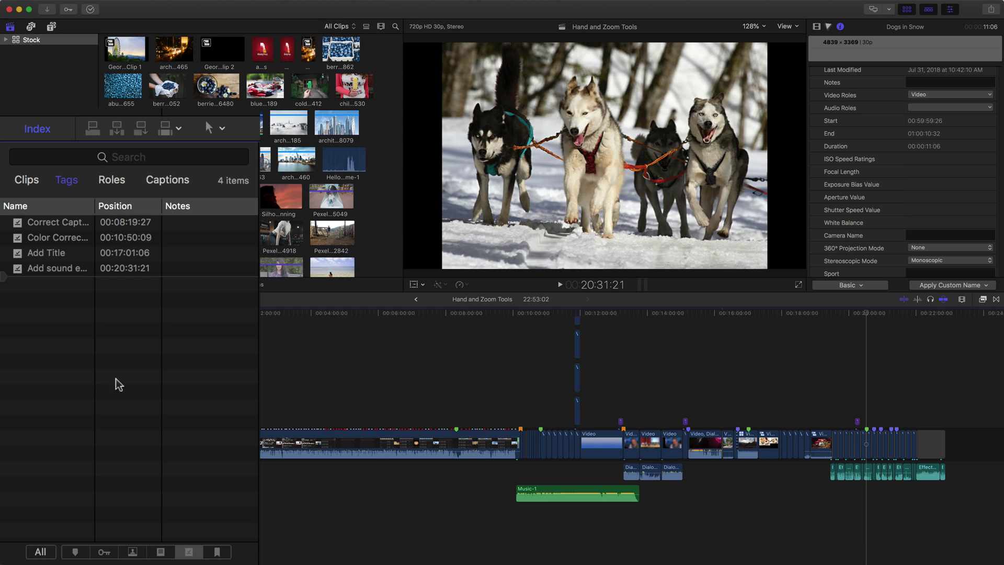
click(17, 223)
click(18, 224)
click(18, 223)
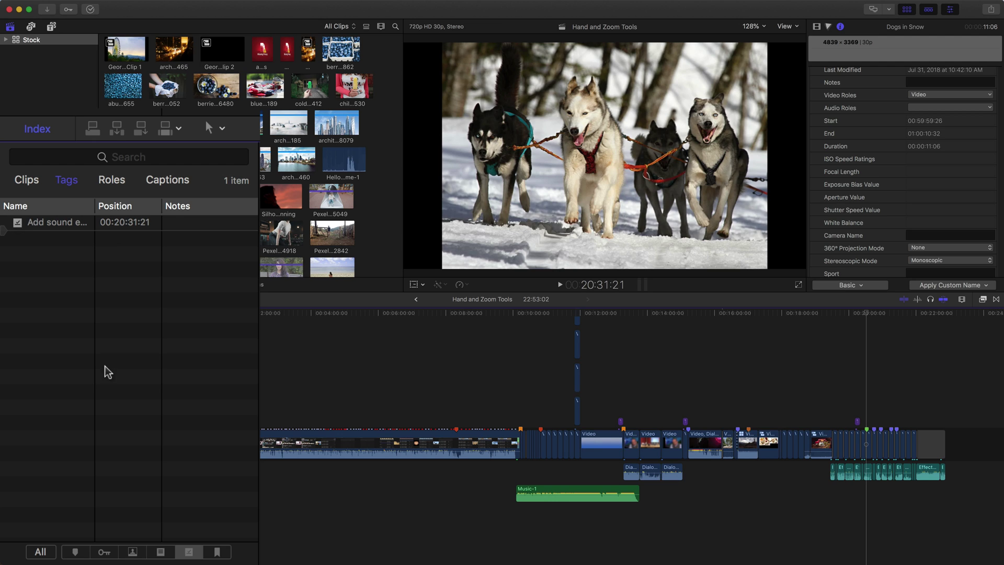
Filter the tag list by incomplete to-do items, analysis keywords and keywords in turn
click(160, 551)
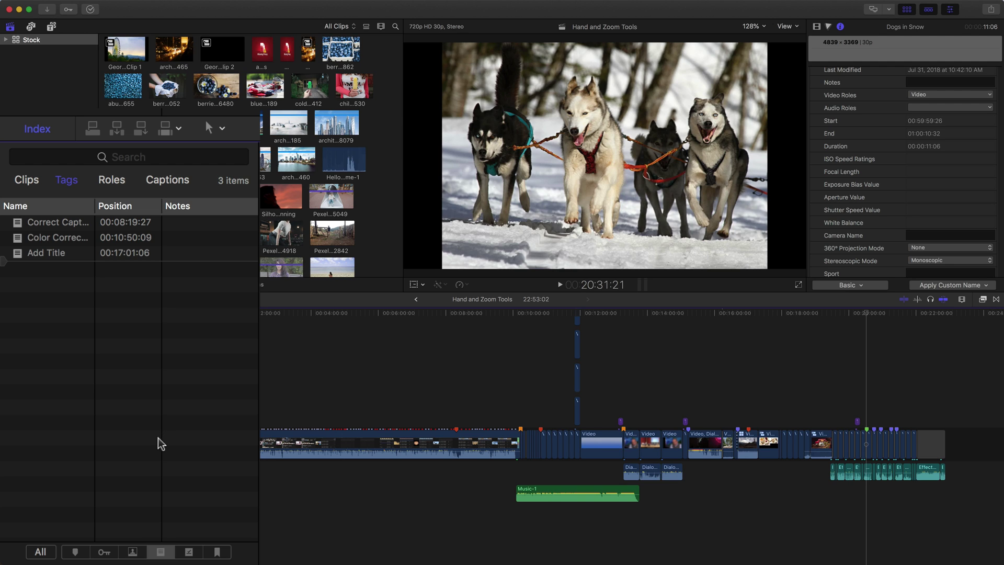
click(137, 547)
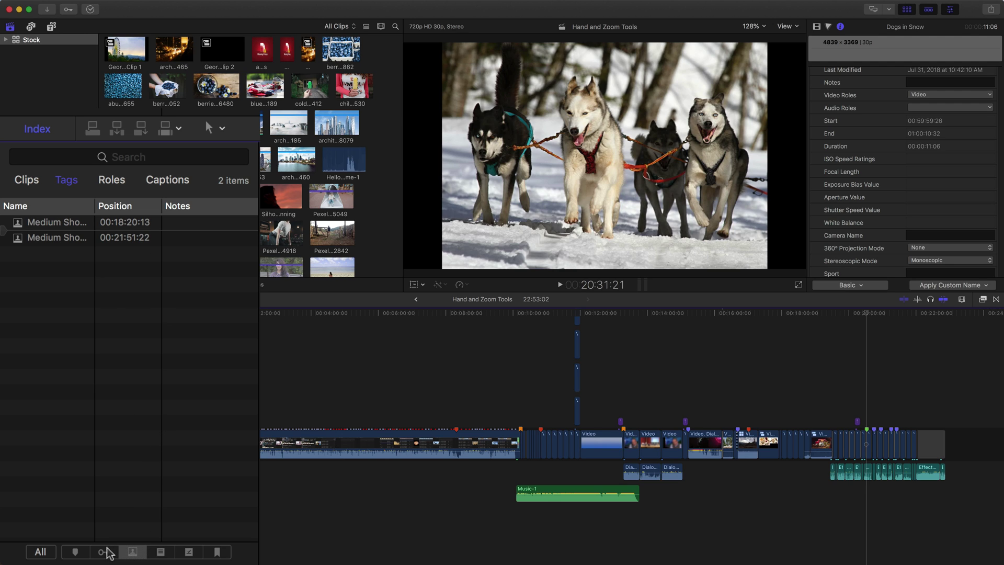
click(107, 551)
Filter the tags to chapter markers and jump to Chapters 1, 2 and 3 in turn
click(219, 552)
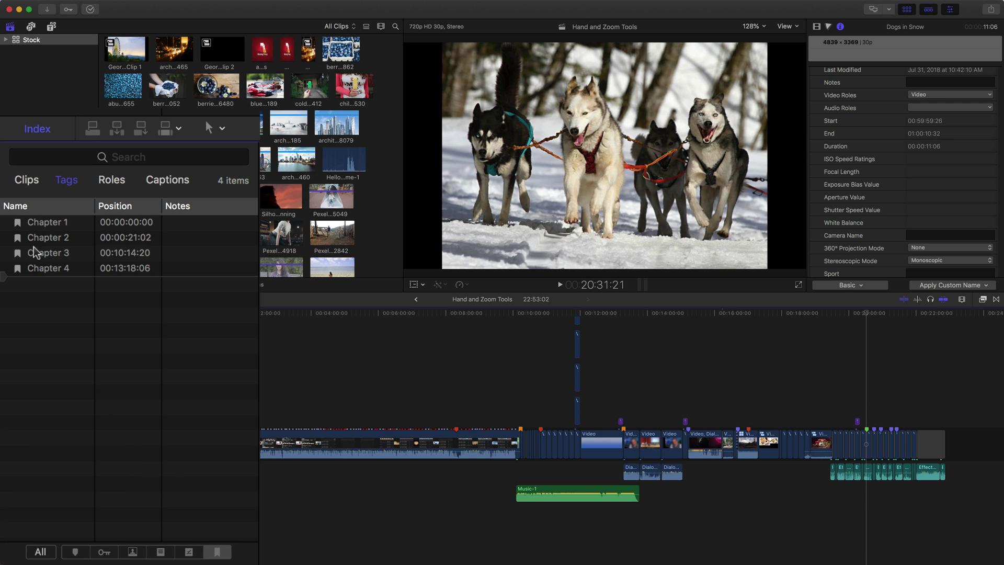
click(47, 224)
click(50, 241)
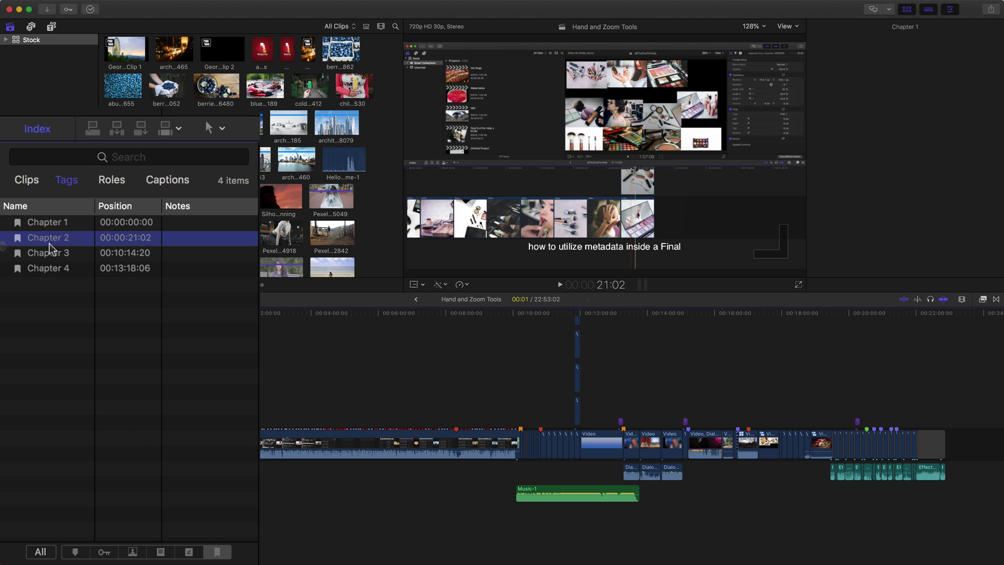
click(55, 255)
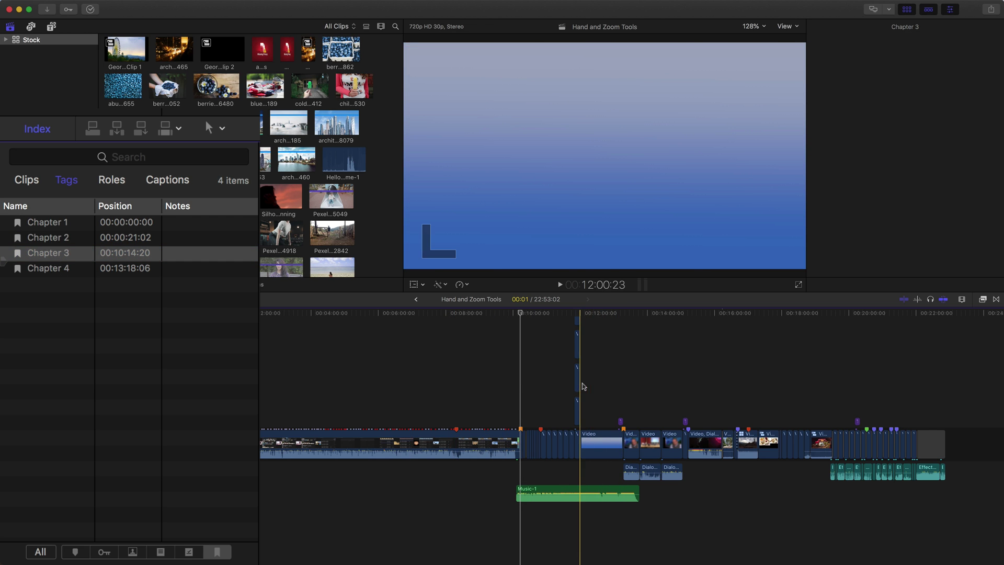
Jump through the markers from Chapter 1 to Chapter 4 in the magnified timeline, and restore the full tag list
key(super+equal)
key(super+equal)
key(super+equal)
key(super+equal)
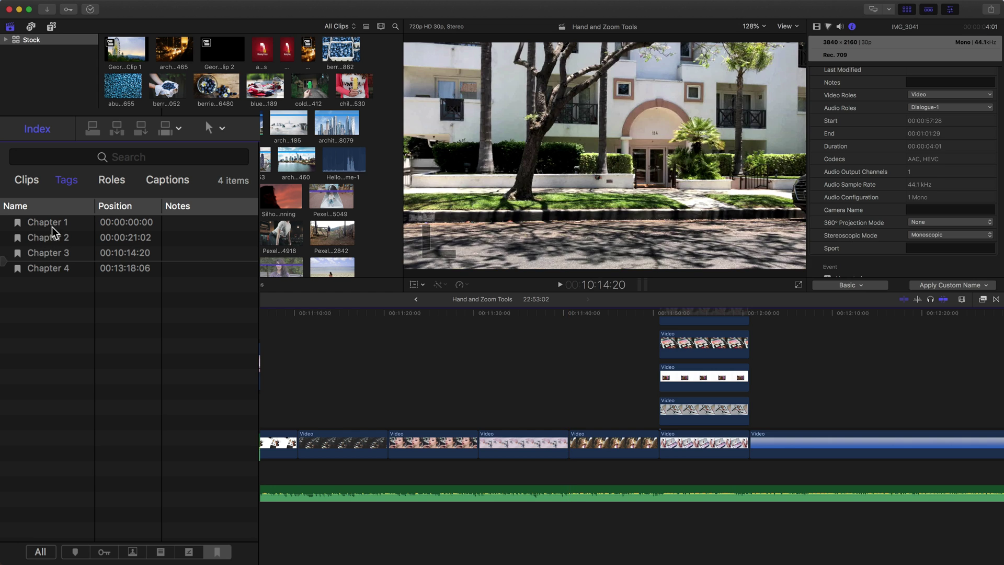
click(49, 223)
click(65, 239)
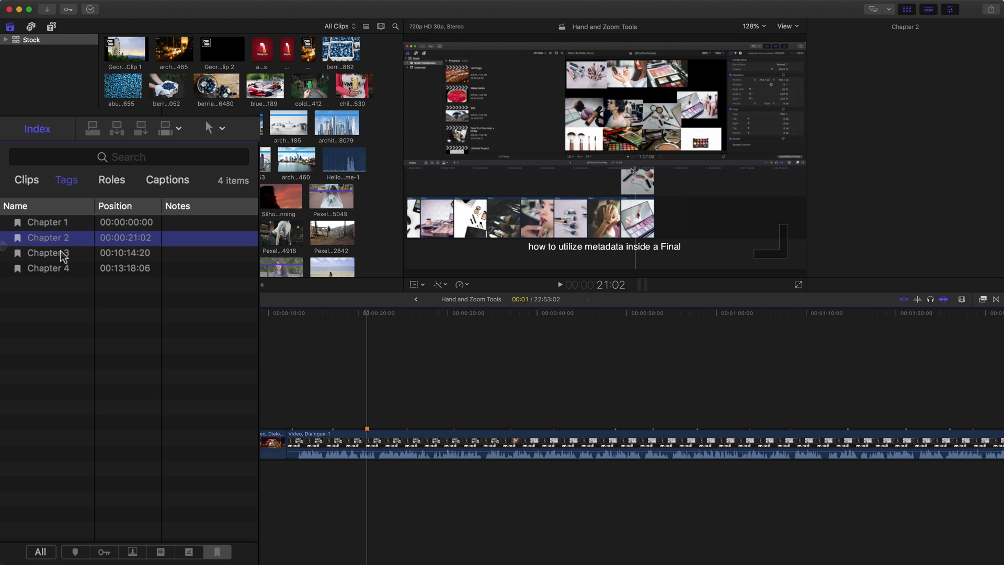
click(61, 255)
click(64, 269)
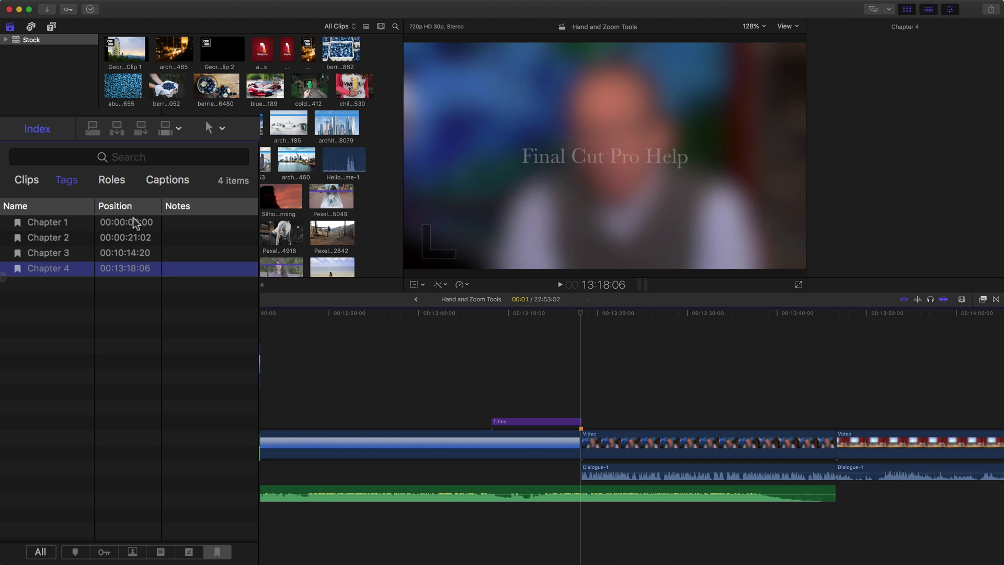
click(40, 551)
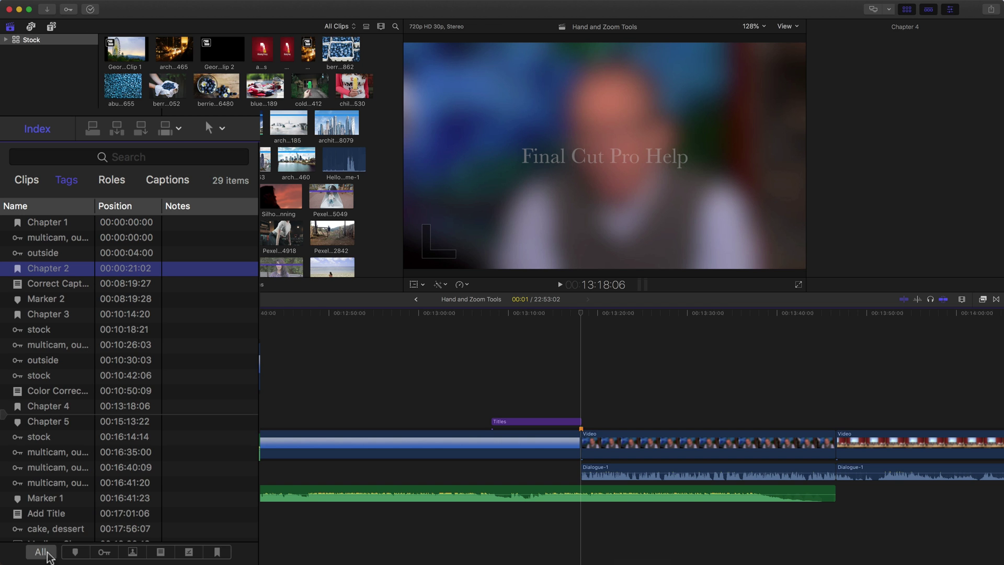
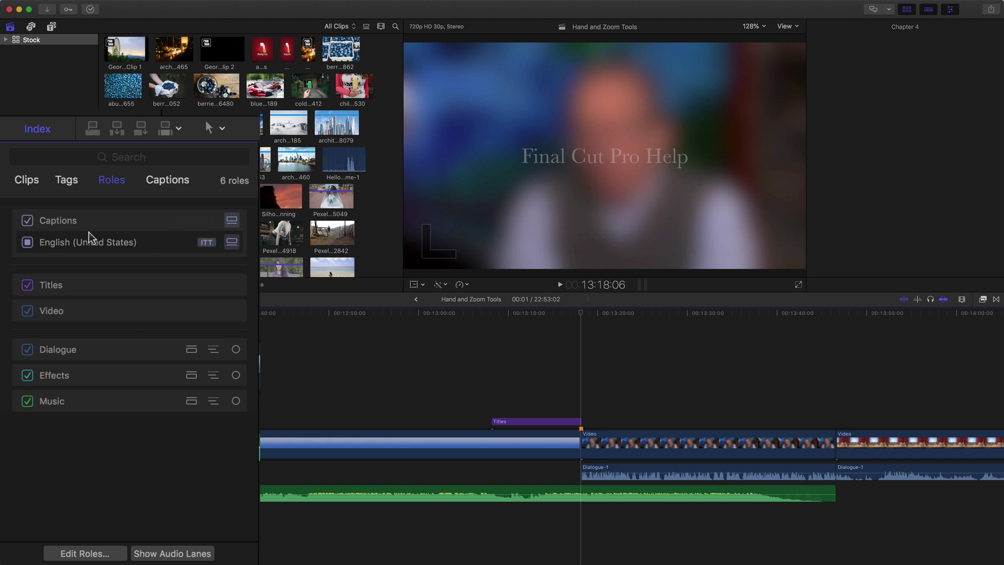
Move the playhead into the captioned section at 3:15:14 and hide the English (United States) caption subrole in the timeline
click(230, 284)
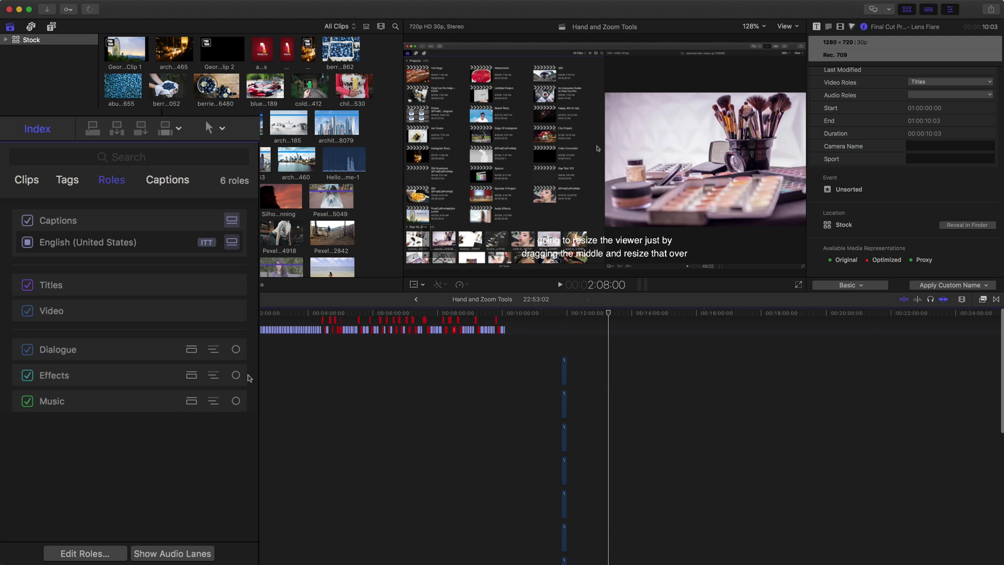
click(283, 313)
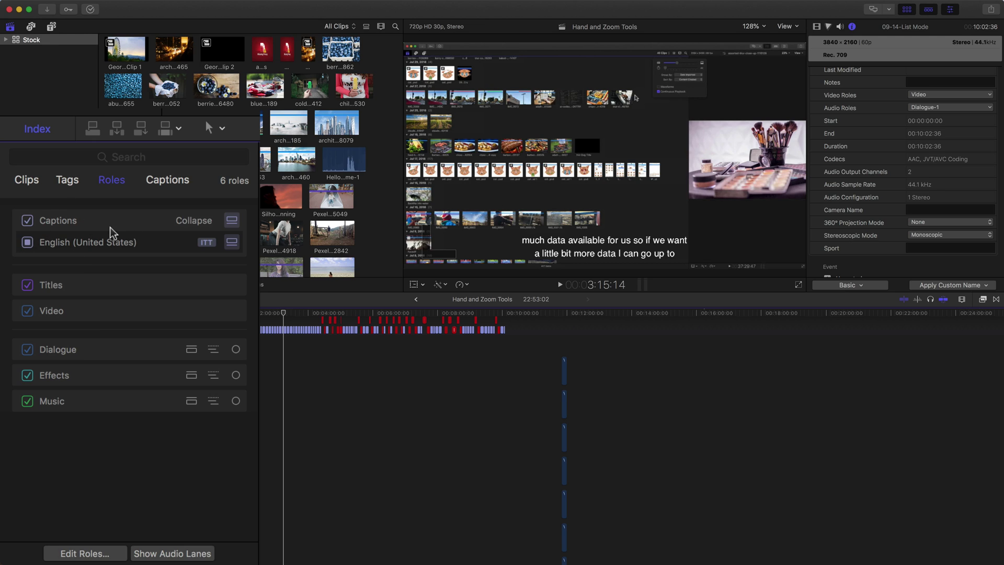
click(233, 245)
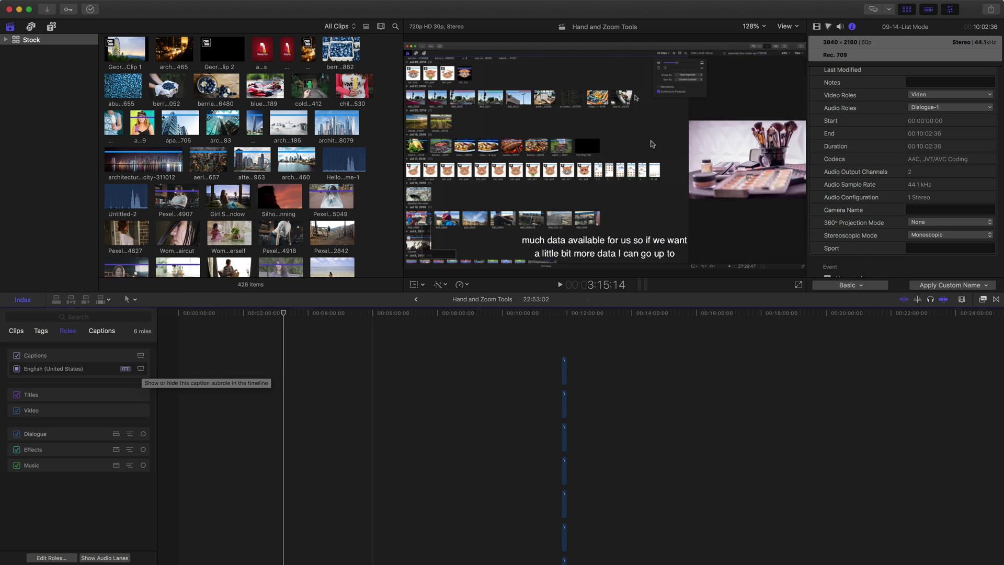
Check the viewer's caption display options, and show the English (United States) caption subrole in the timeline again
click(786, 28)
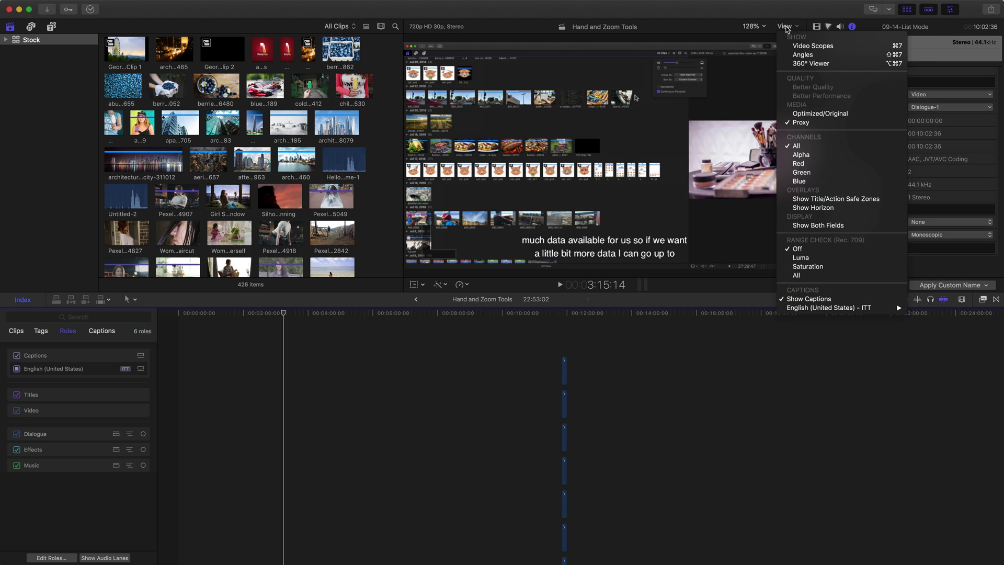
mouse_move(797, 308)
click(431, 329)
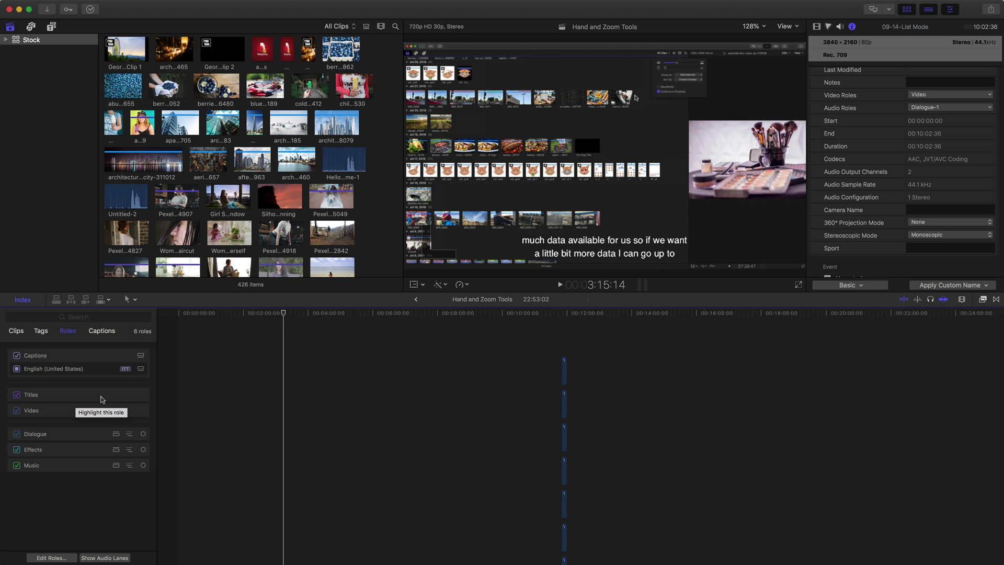
click(140, 368)
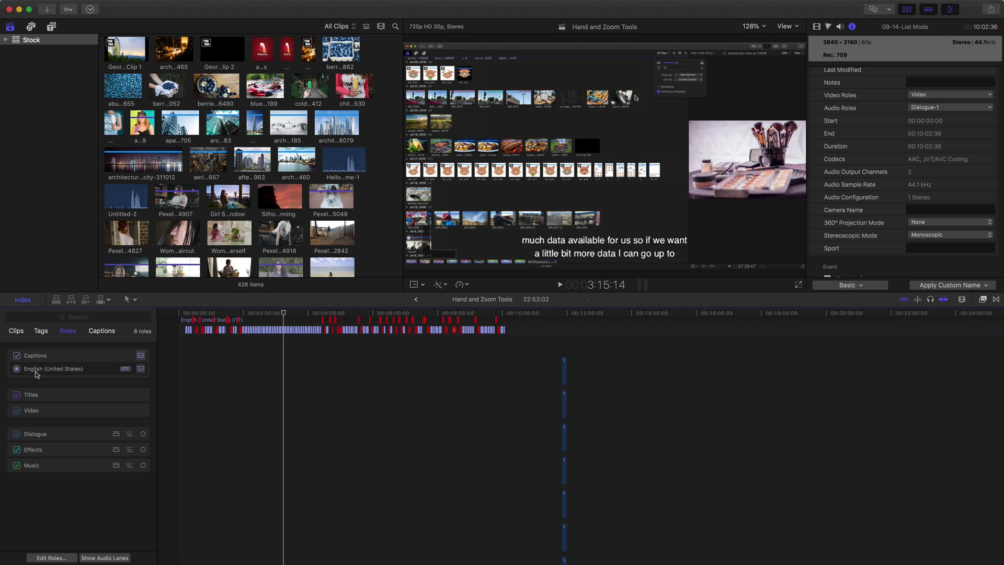
Disable and re-enable the Captions role repeatedly to compare the viewer with and without captions
click(18, 356)
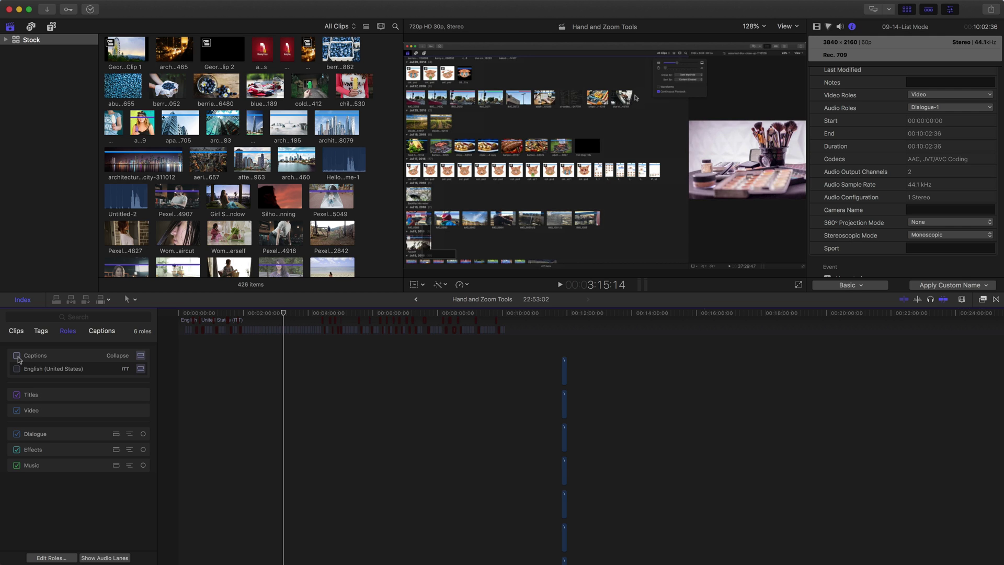
click(18, 356)
click(18, 356)
click(17, 355)
click(18, 356)
click(17, 356)
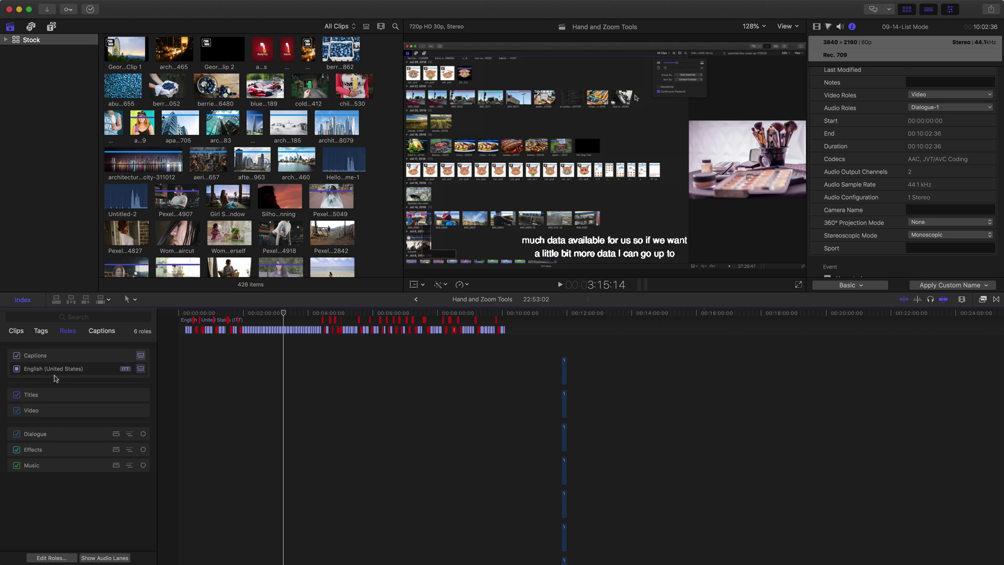
Highlight the Titles, Video, Dialogue, Music and Effects roles in turn, ending on Dialogue
click(34, 397)
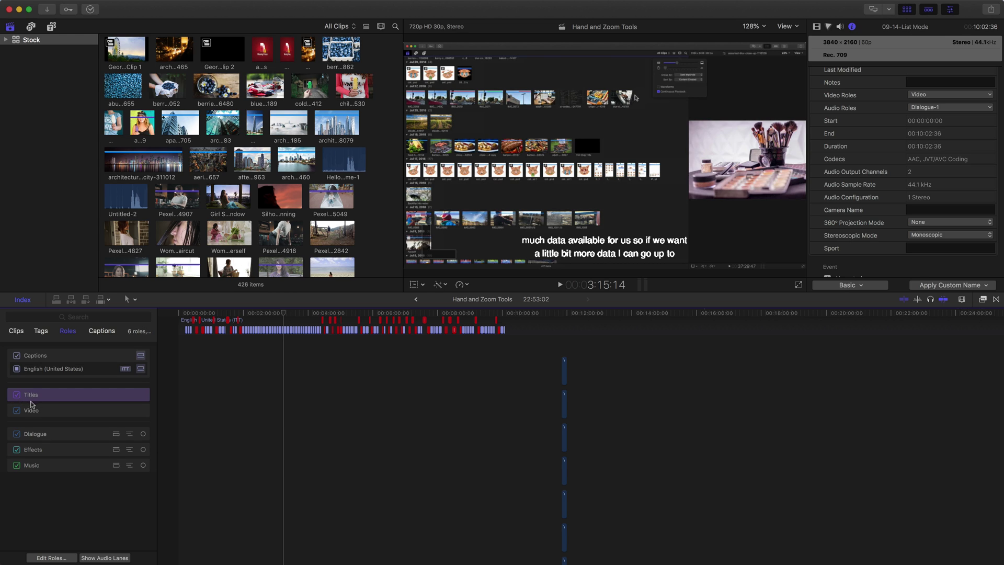
click(26, 412)
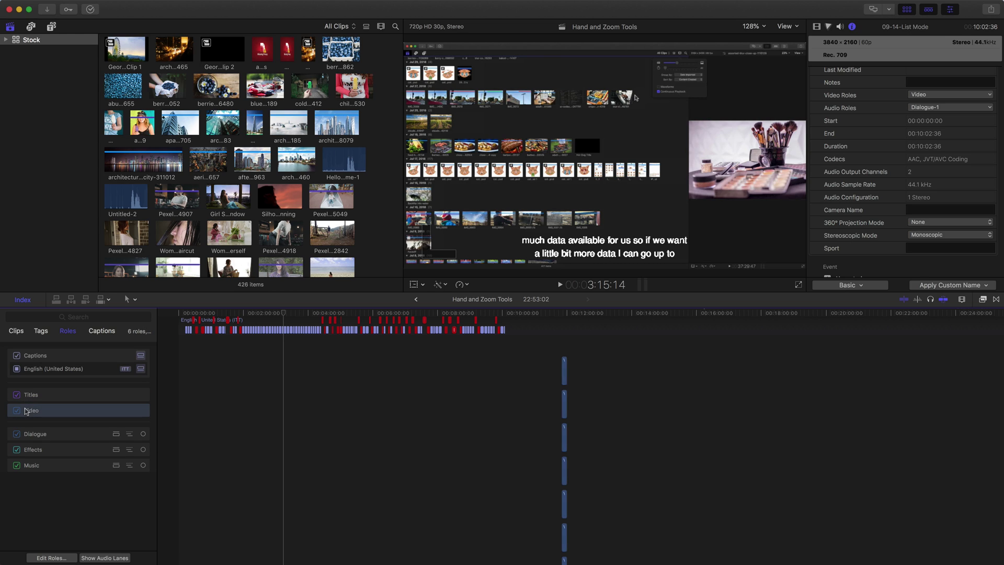
click(36, 434)
click(46, 465)
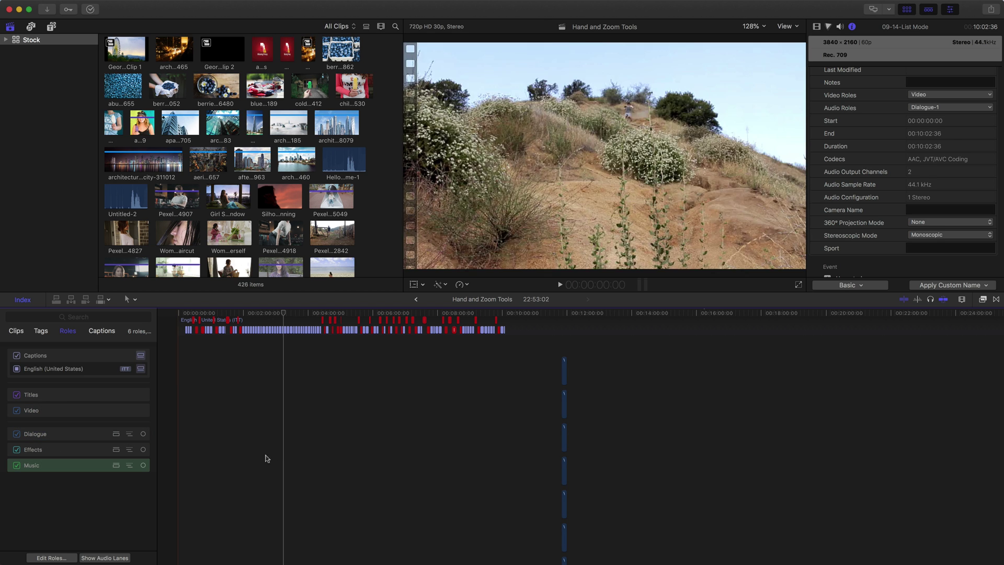
click(34, 450)
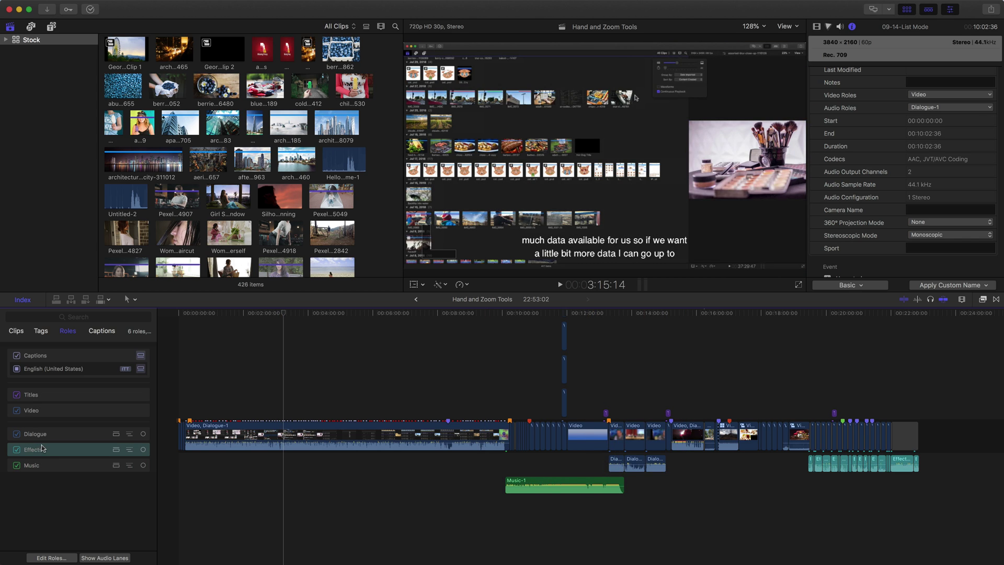
click(41, 438)
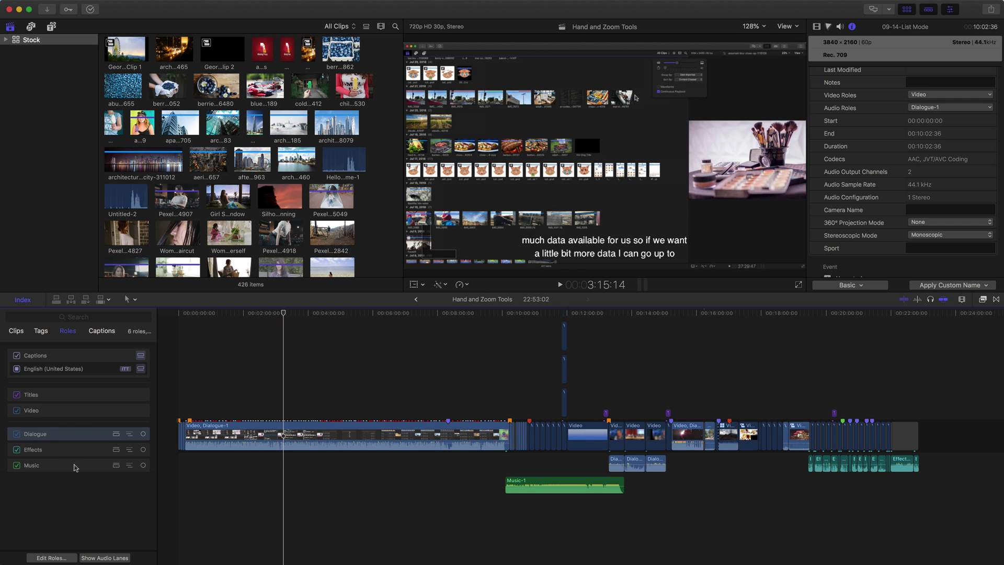
Show and collapse the Dialogue role's audio lane, and expand and collapse its subroles
click(116, 434)
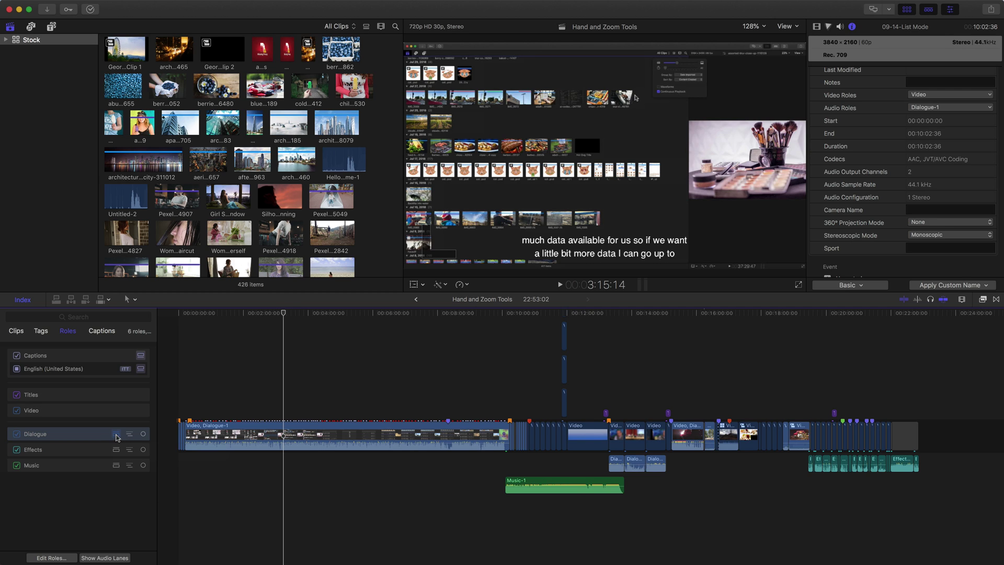
click(116, 434)
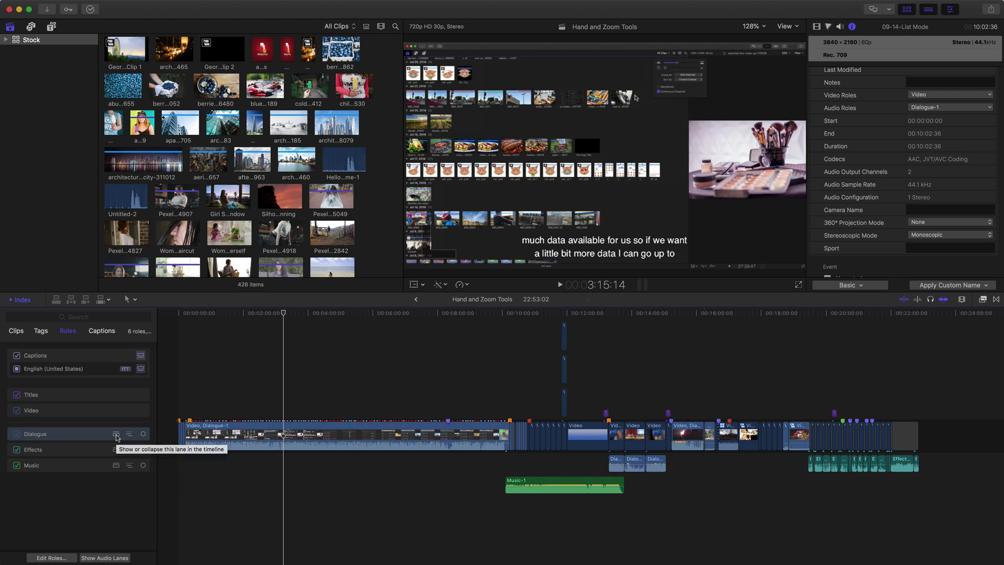
click(116, 434)
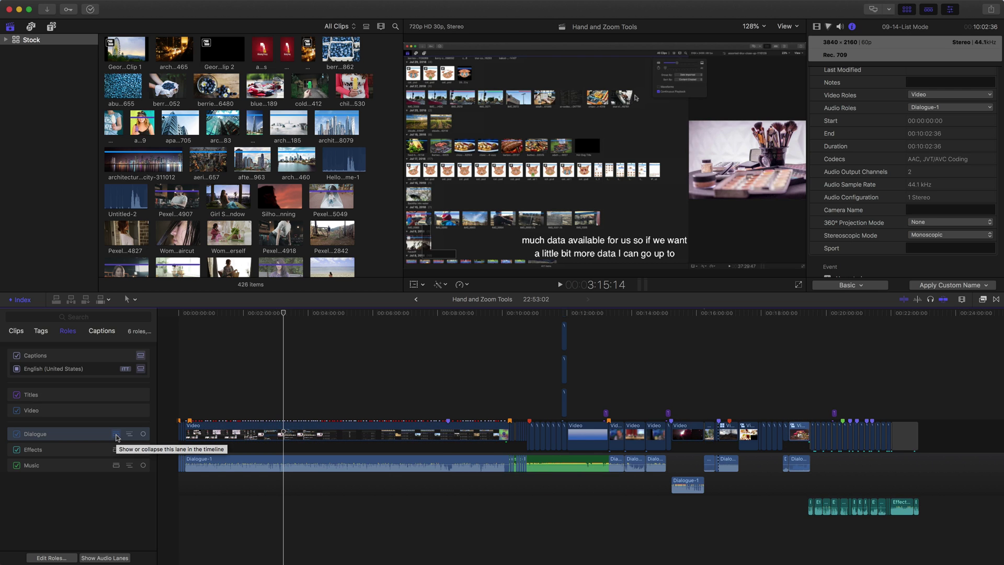
click(116, 434)
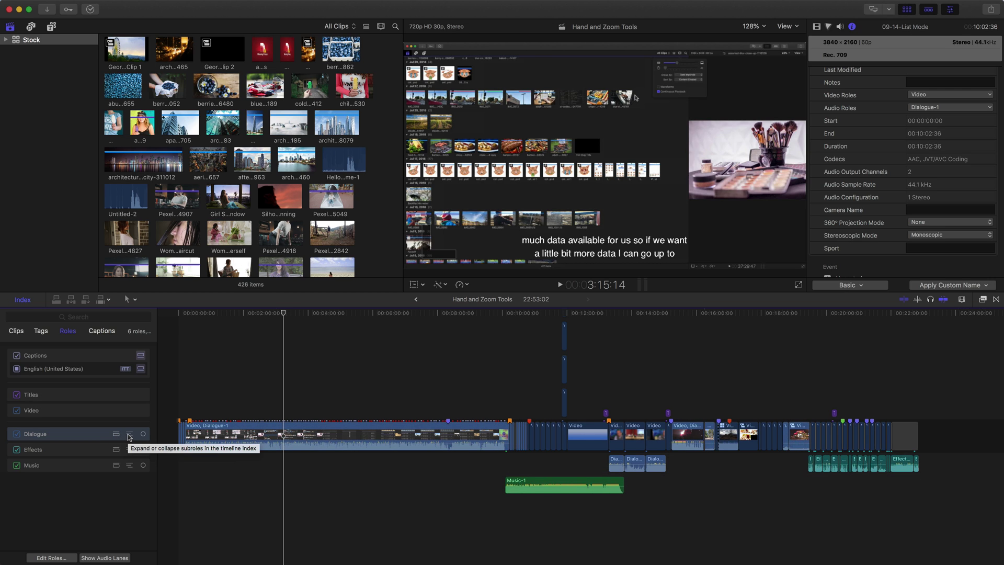
click(129, 435)
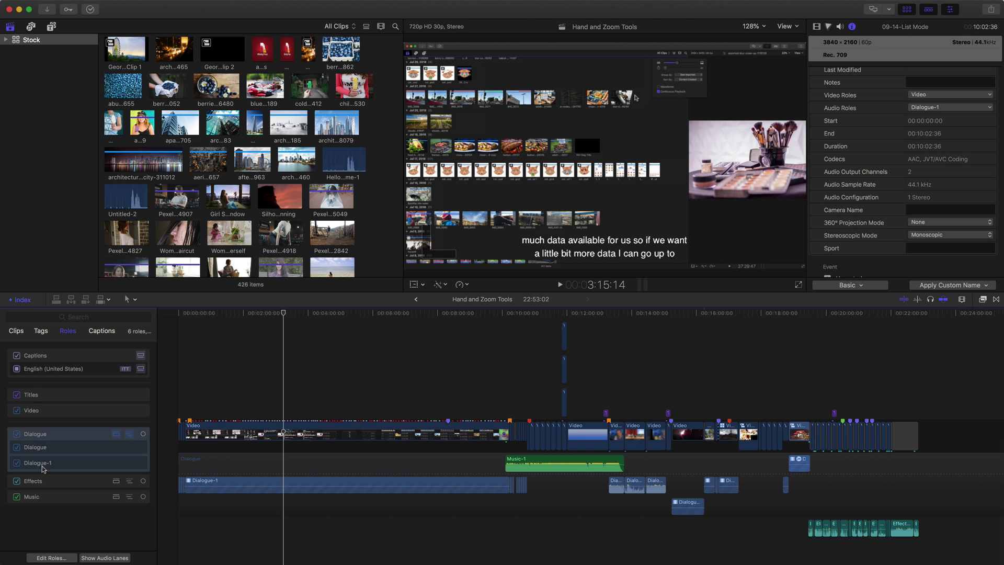
click(130, 434)
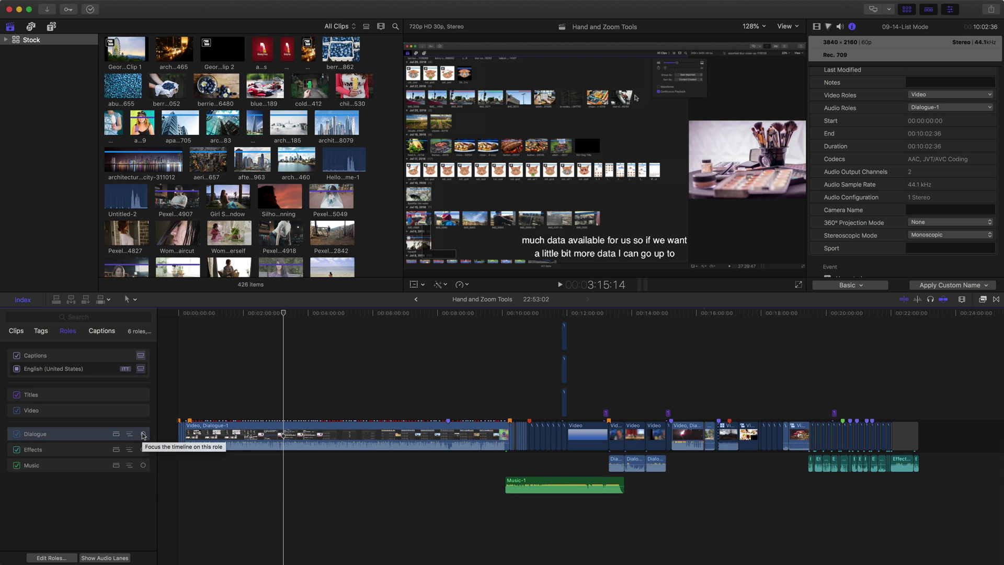
Focus the timeline on the Dialogue role and turn the focus off again, twice
click(144, 434)
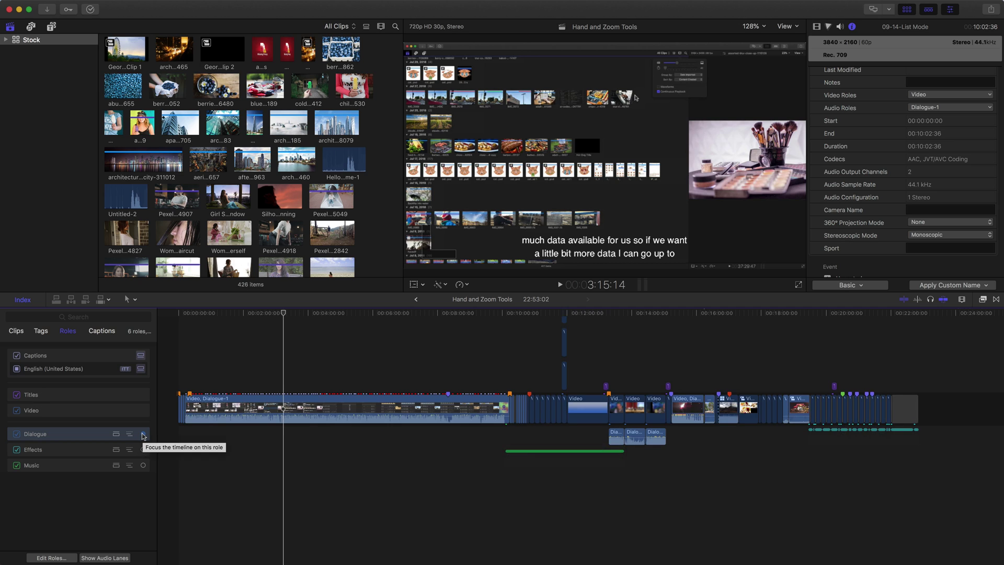
click(143, 434)
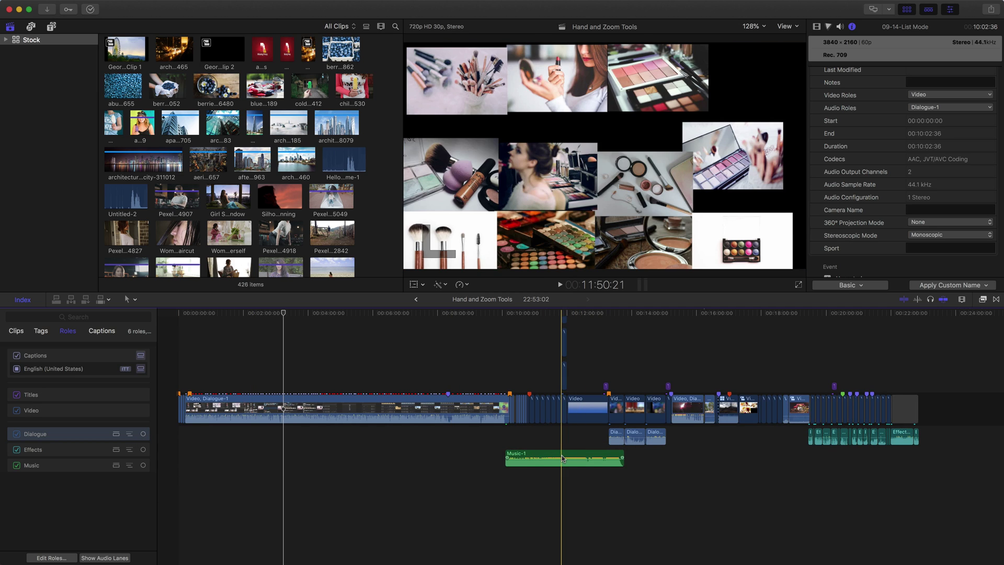
click(143, 434)
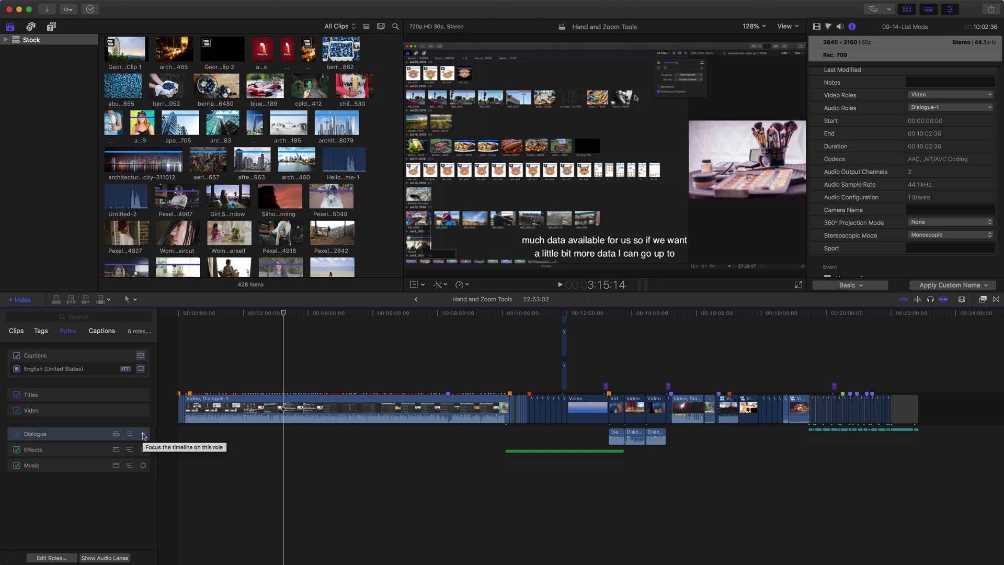
click(143, 434)
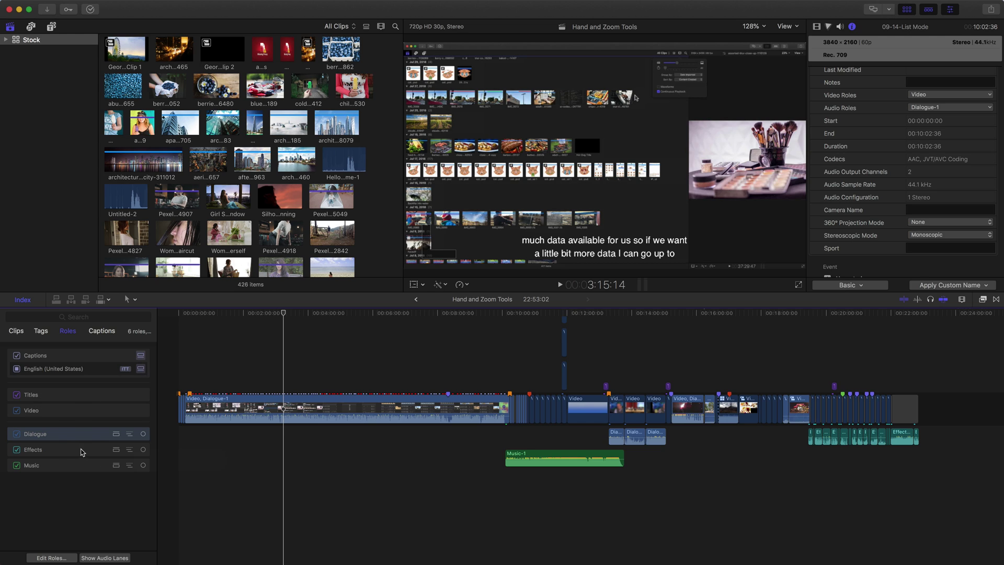
View the Stock library's media and caption roles in the role editor, and close it without changes
click(51, 557)
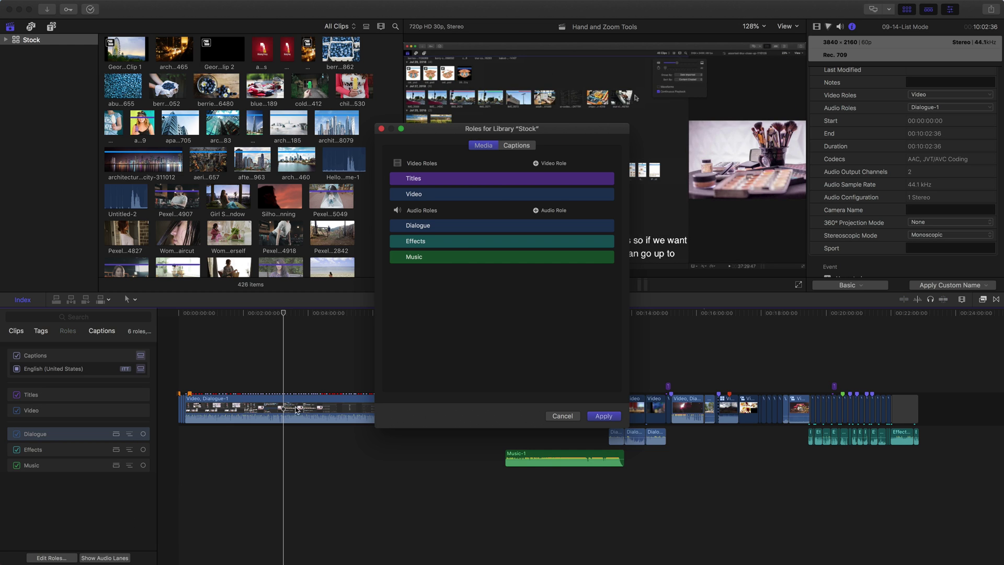
click(510, 150)
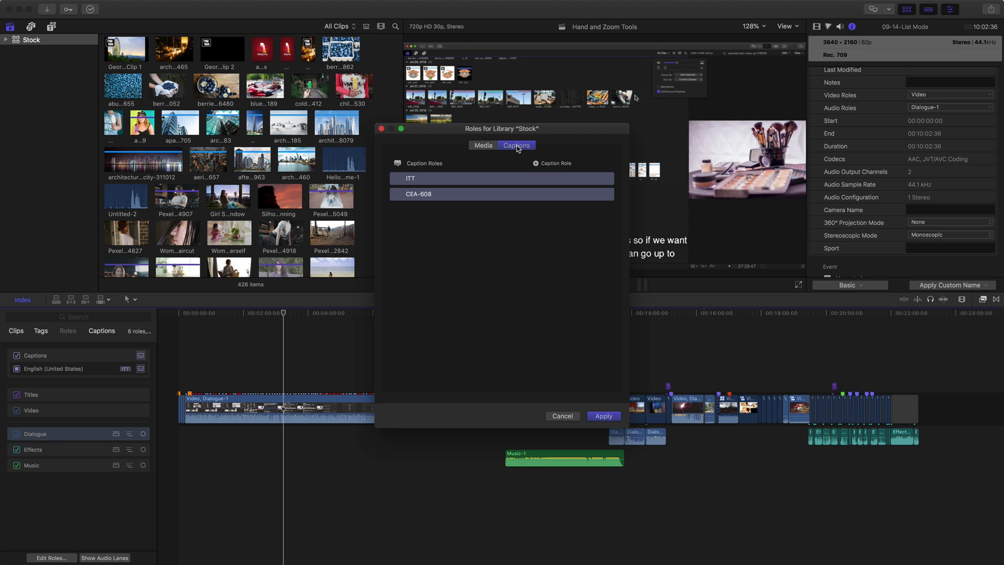
click(381, 129)
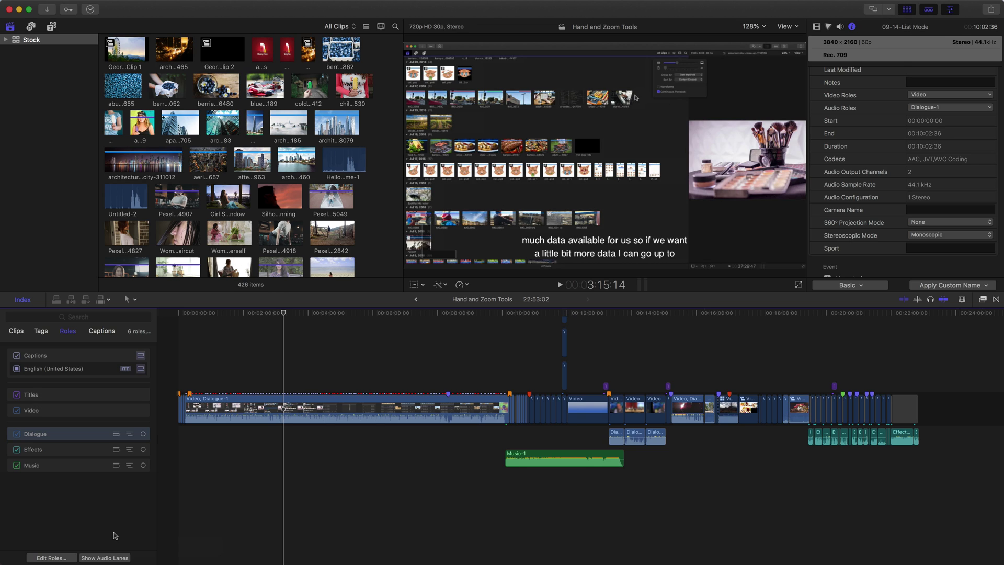
Show the audio lanes for all audio roles and hide them again, repeating the comparison
click(107, 558)
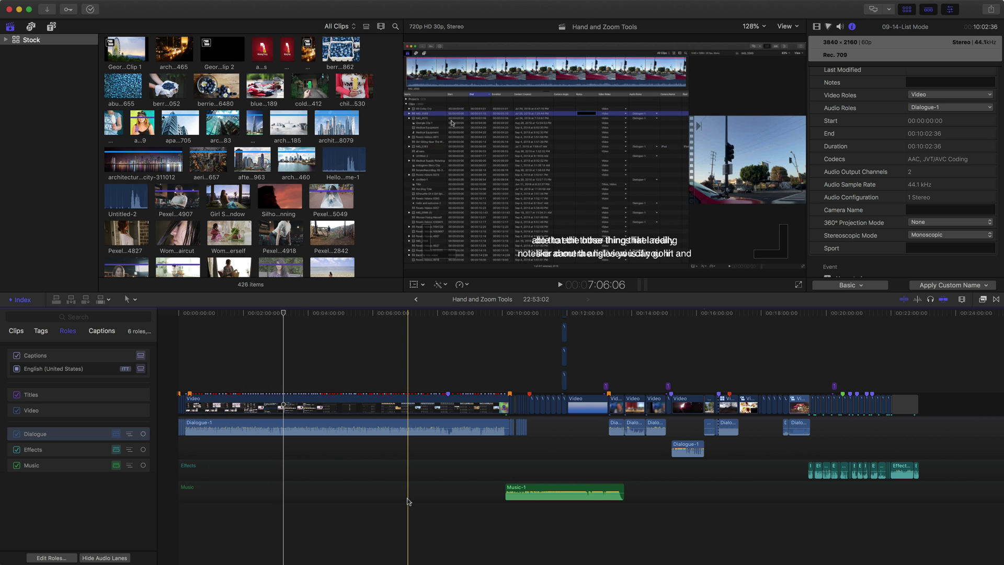
click(123, 558)
click(118, 555)
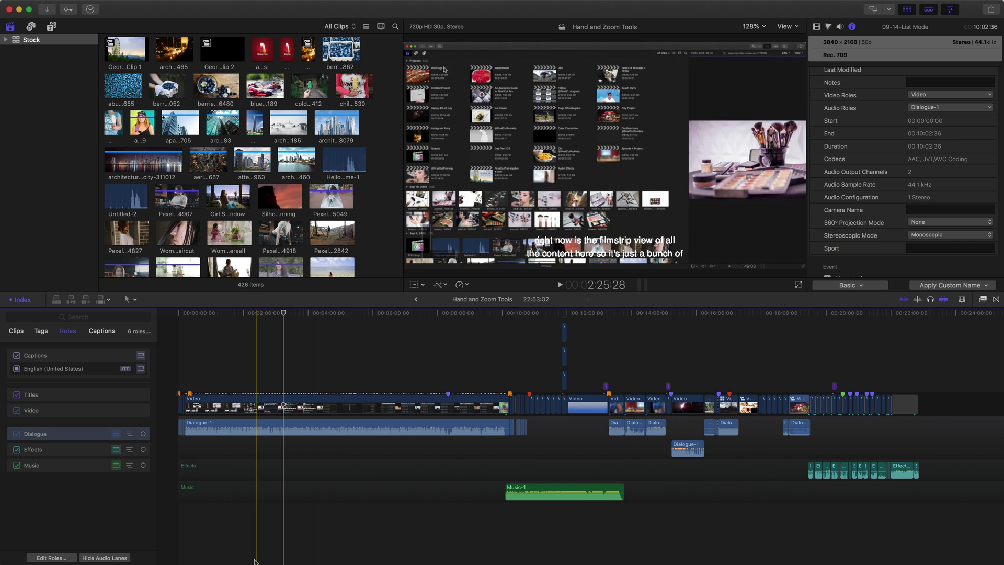
click(110, 557)
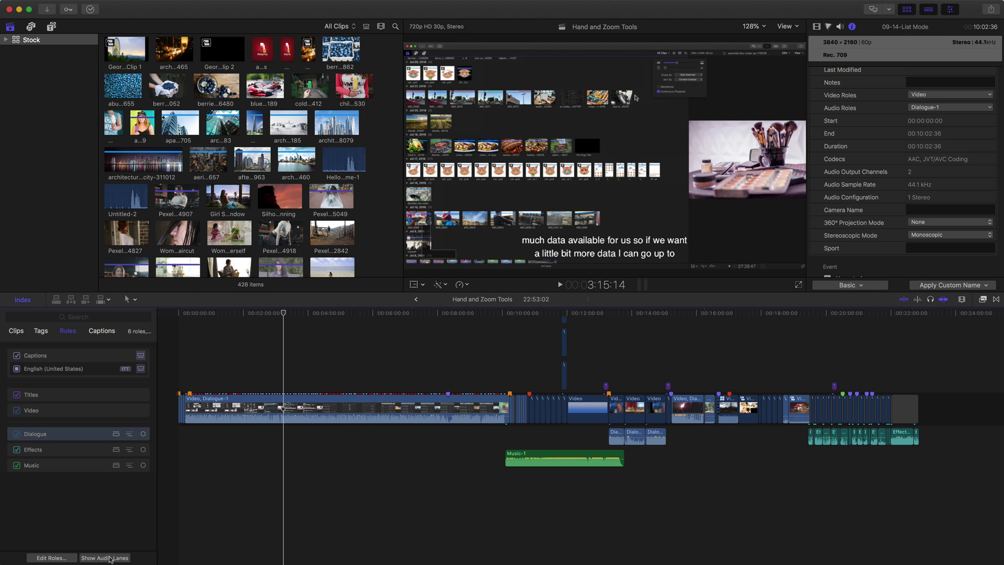
click(111, 558)
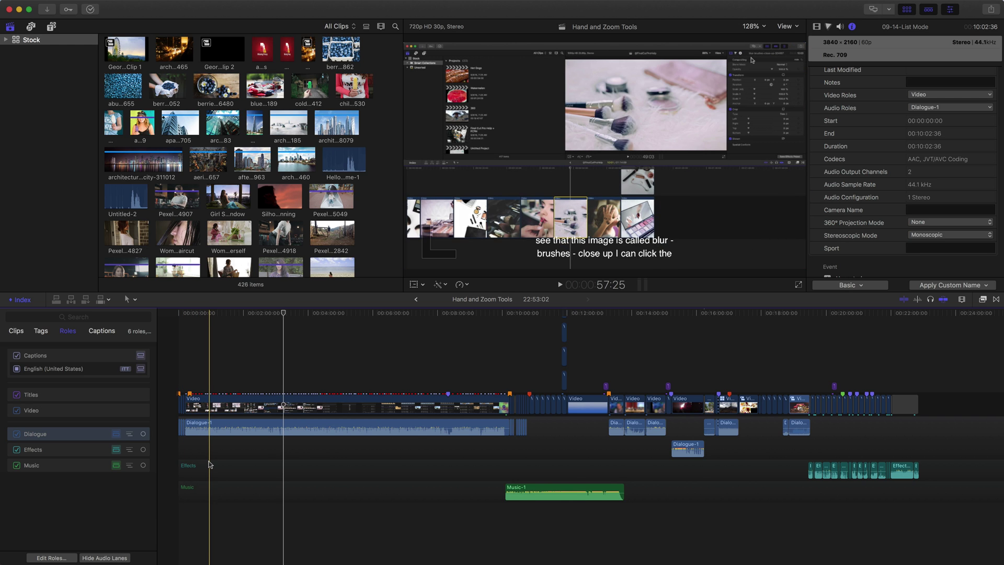
click(110, 558)
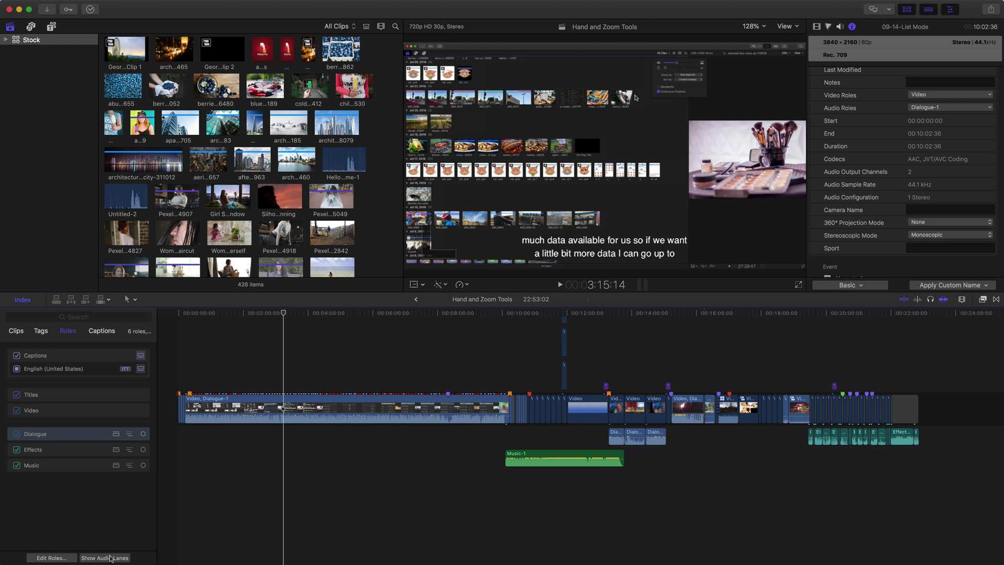
Browse the project's caption list and search it for "final"
click(108, 333)
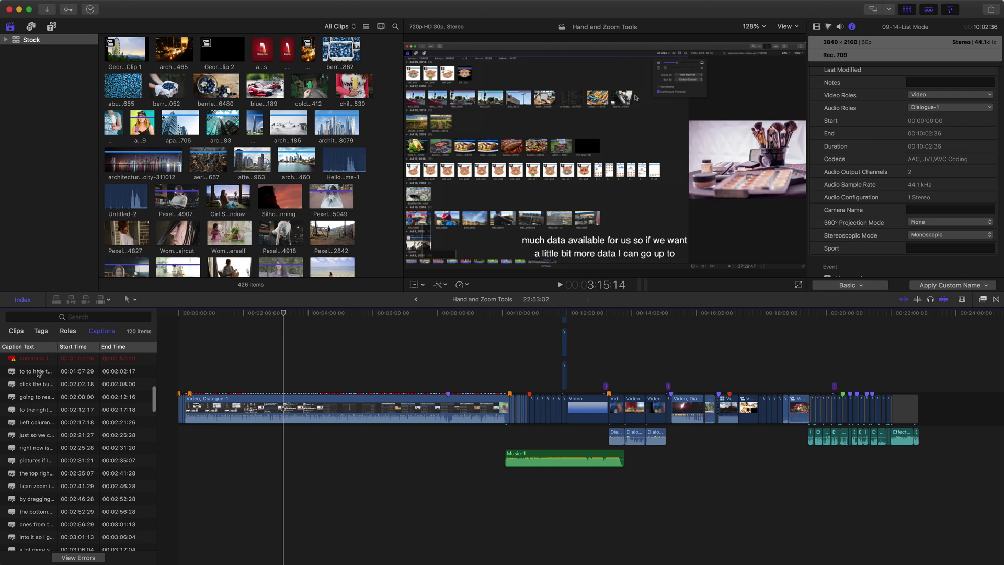
scroll(40, 374, up, 10)
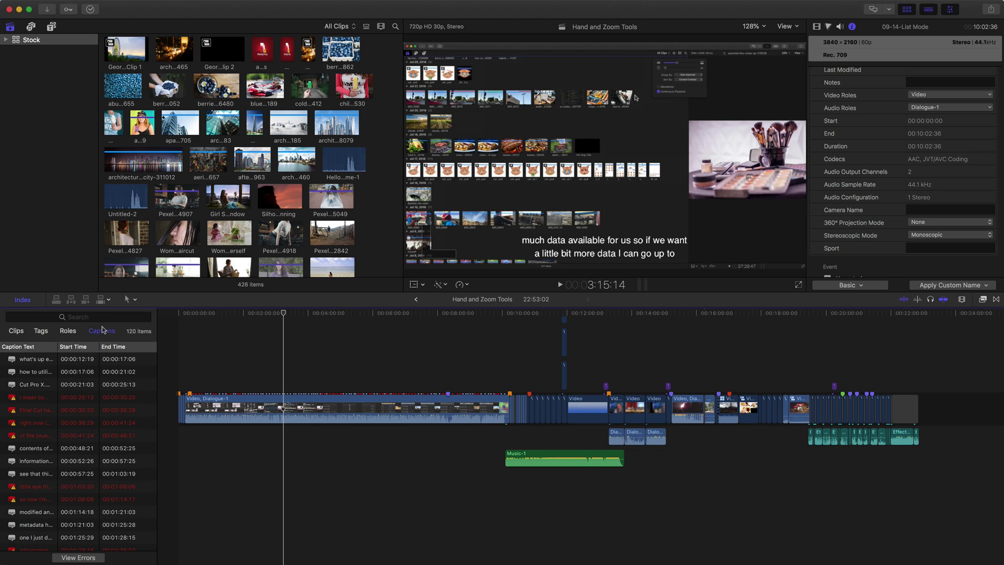
click(85, 316)
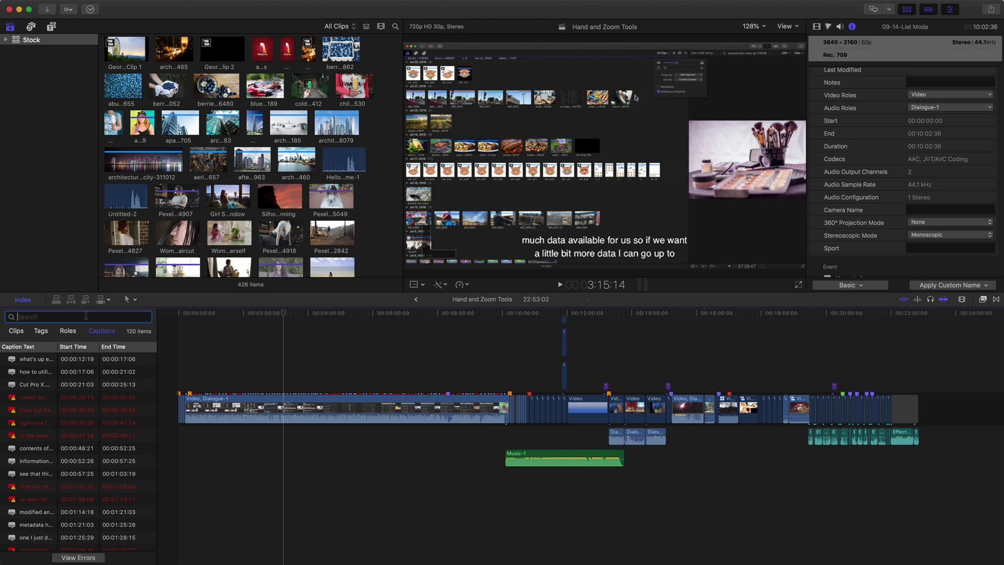
text(final)
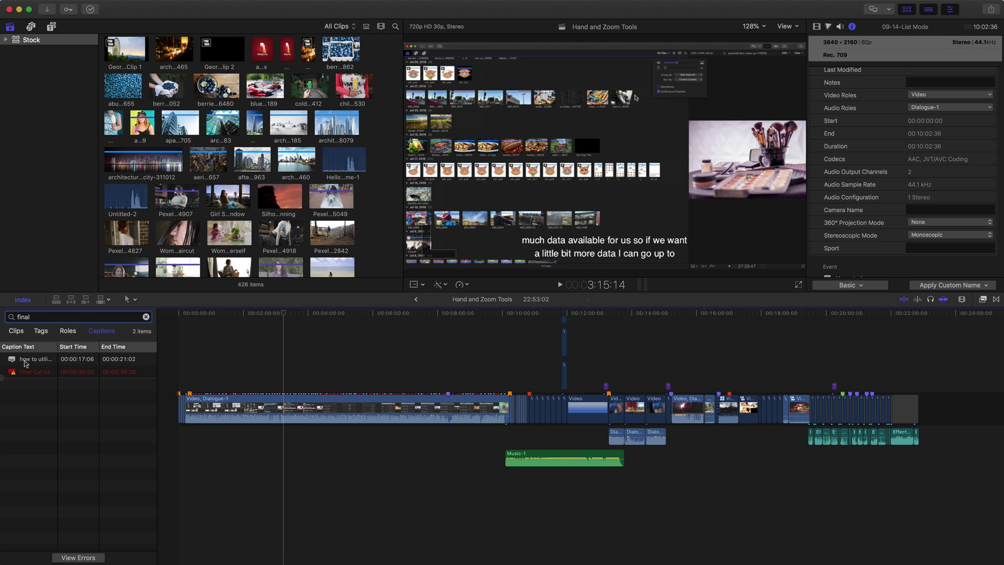
Go to the "how to utilize metadata inside a Final" caption from the search results and locate it on the timeline
double_click(41, 362)
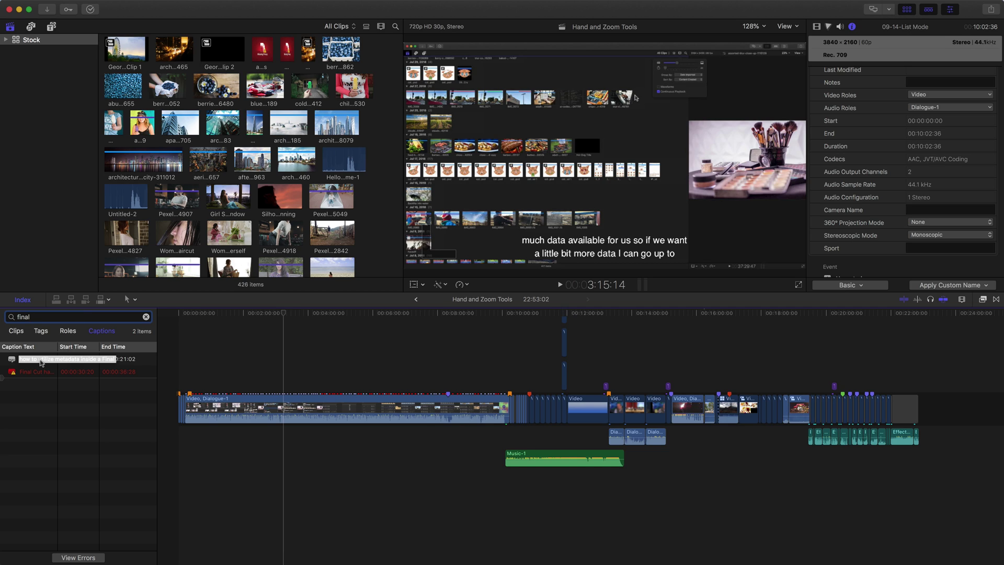
key(Return)
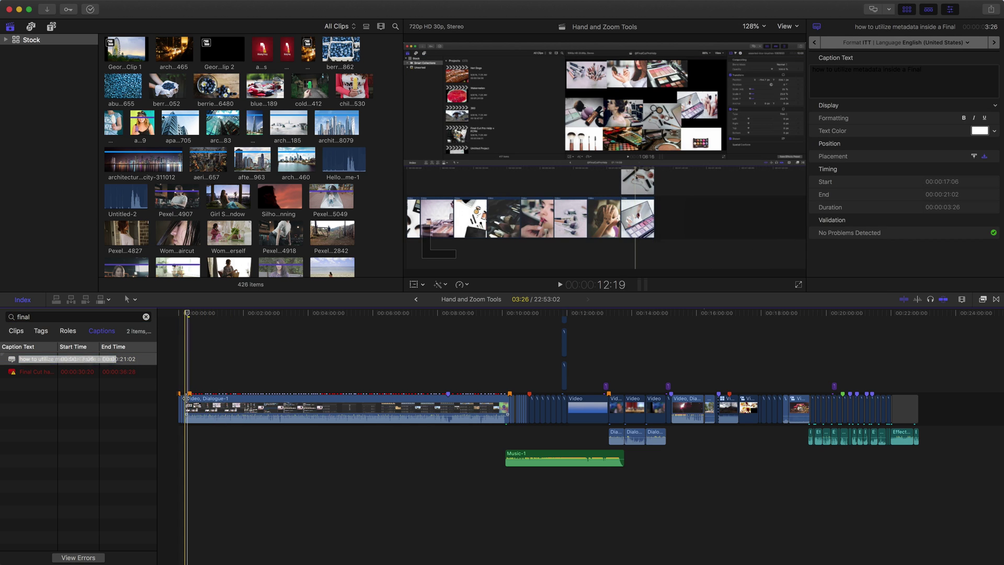
scroll(190, 377, up, 5)
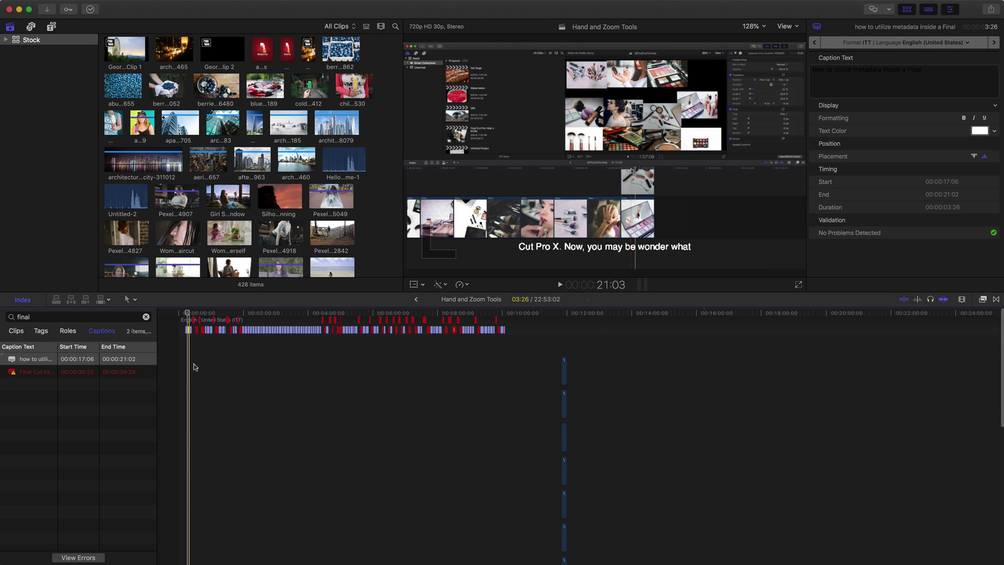
scroll(193, 328, down, 1)
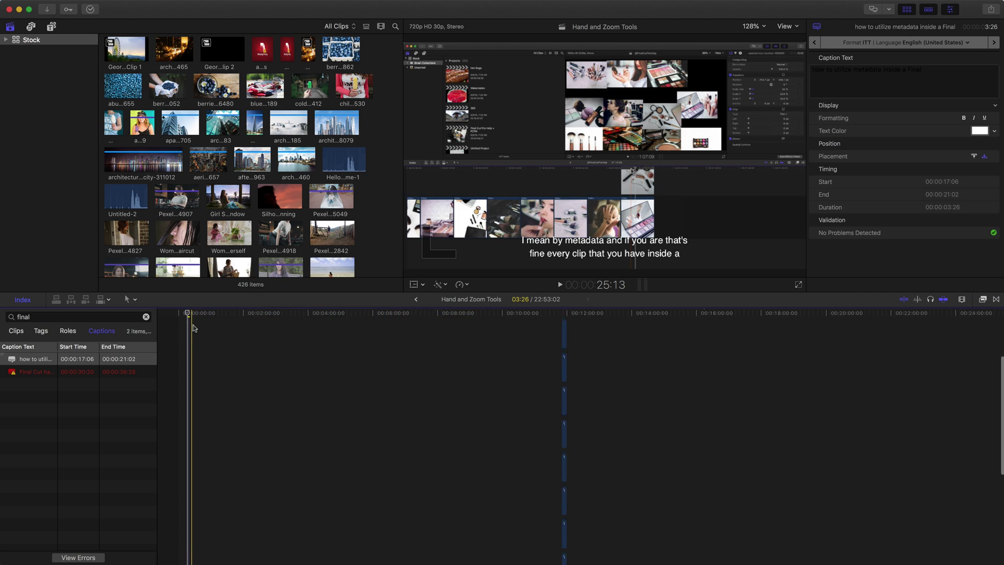
scroll(193, 328, down, 2)
click(31, 359)
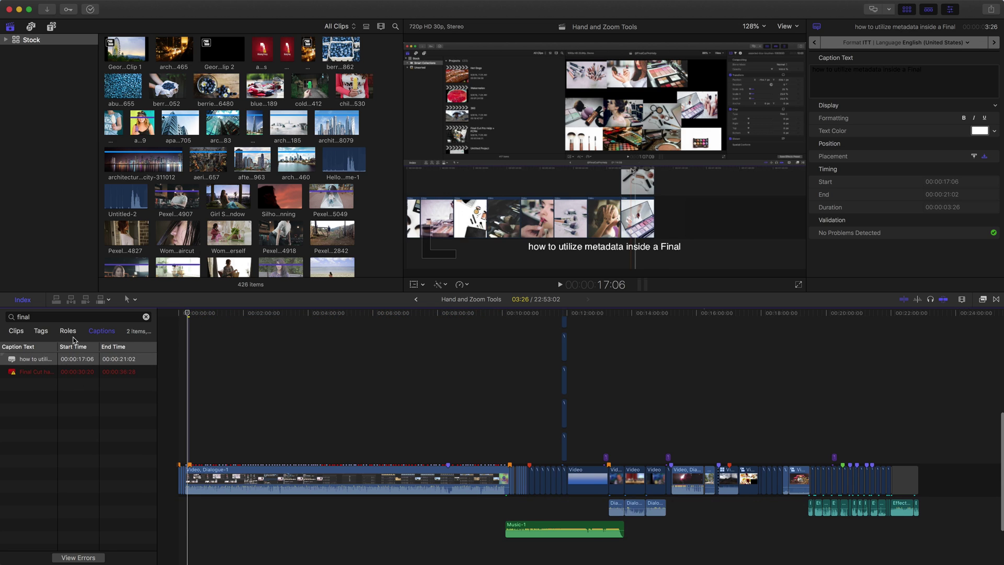
Clear the "final" caption search and filter the caption list to show only captions with errors
click(144, 317)
click(146, 318)
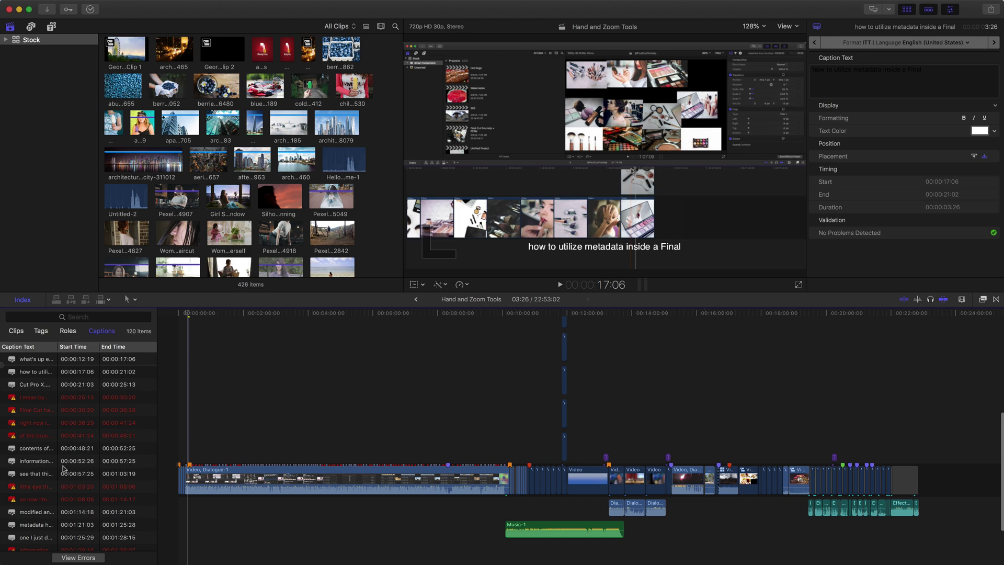
click(79, 558)
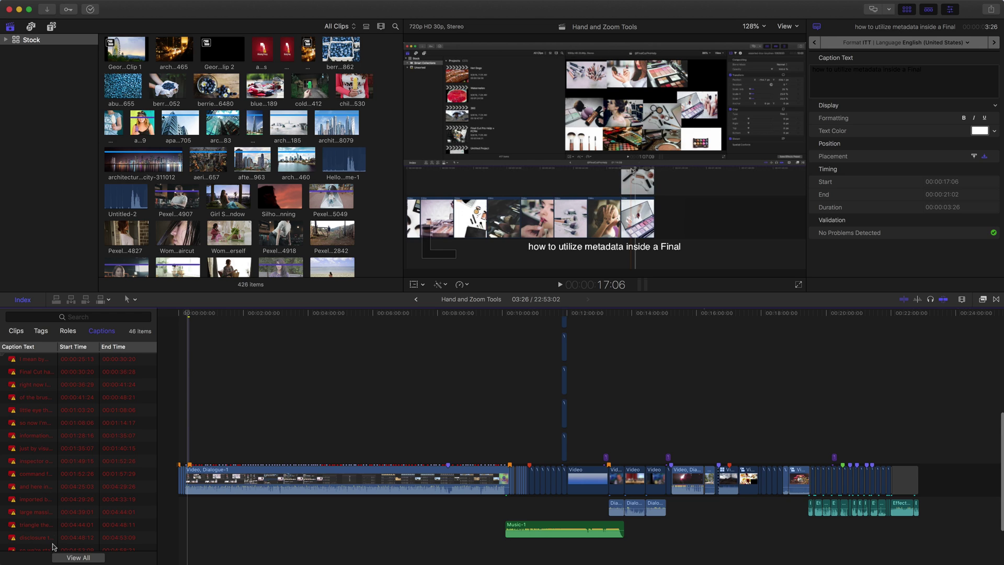
Go to the first faulty caption, "I mean by metadata", and examine it close up in the timeline's caption lane
click(37, 360)
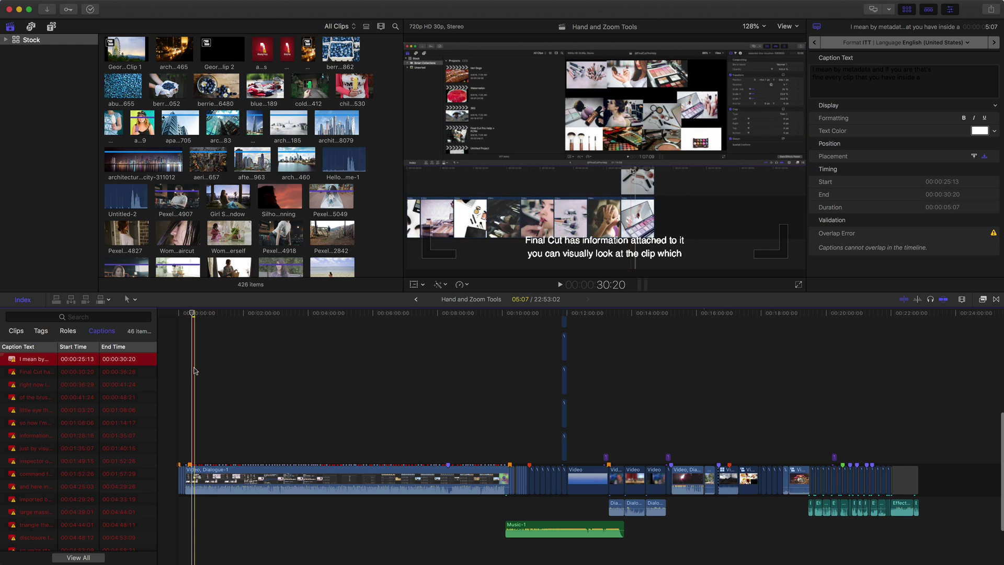
scroll(196, 371, up, 5)
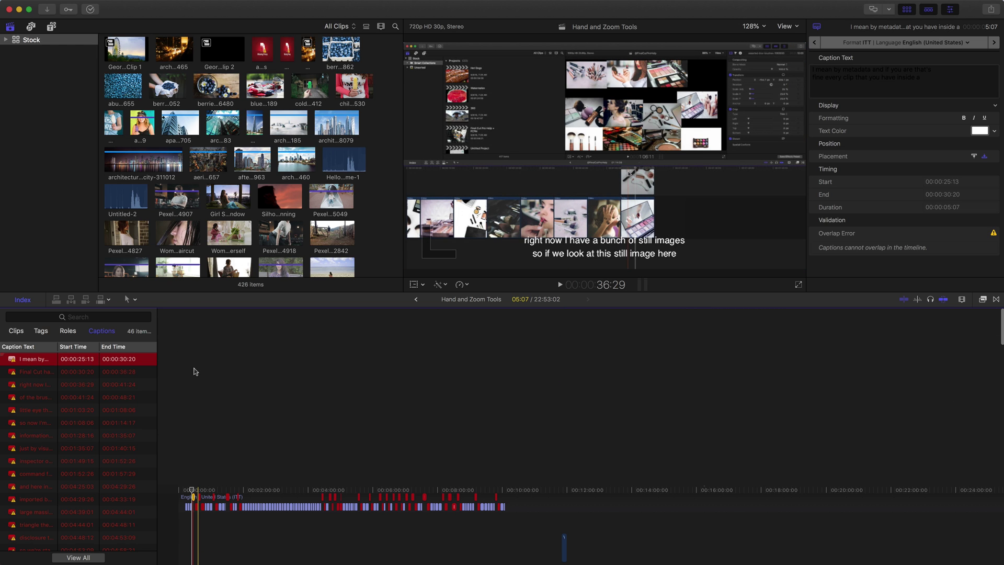
key(super+equal)
key(super+equal)
key(super+equal)
key(super+equal)
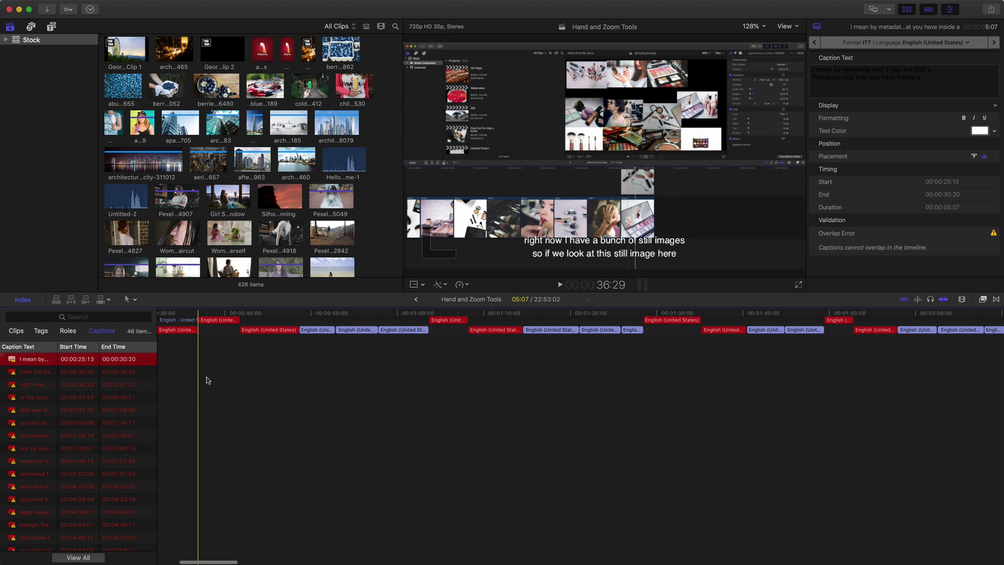
key(super+equal)
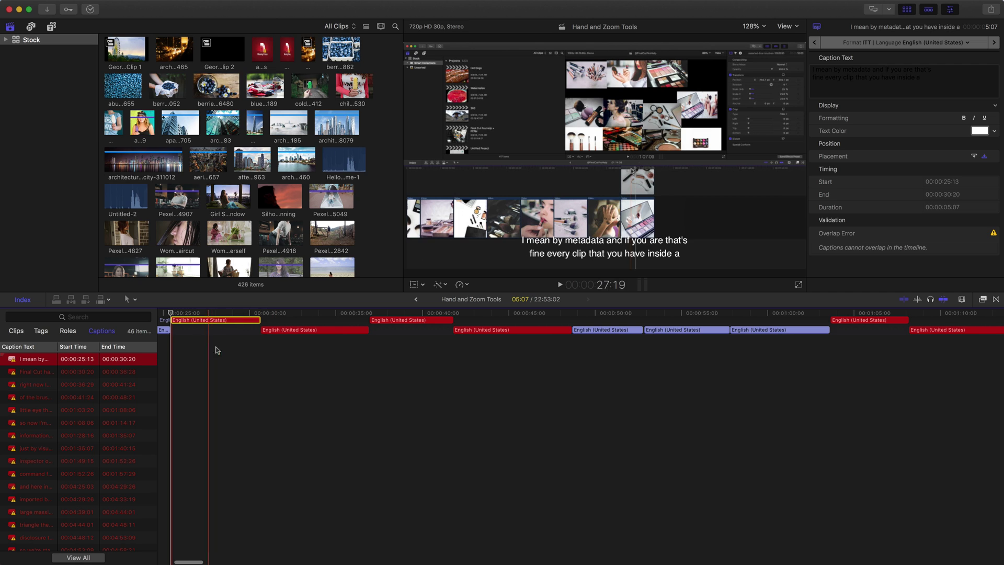
Compare the first three faulty captions and check the validation error of the "I mean by metadata" caption
click(32, 372)
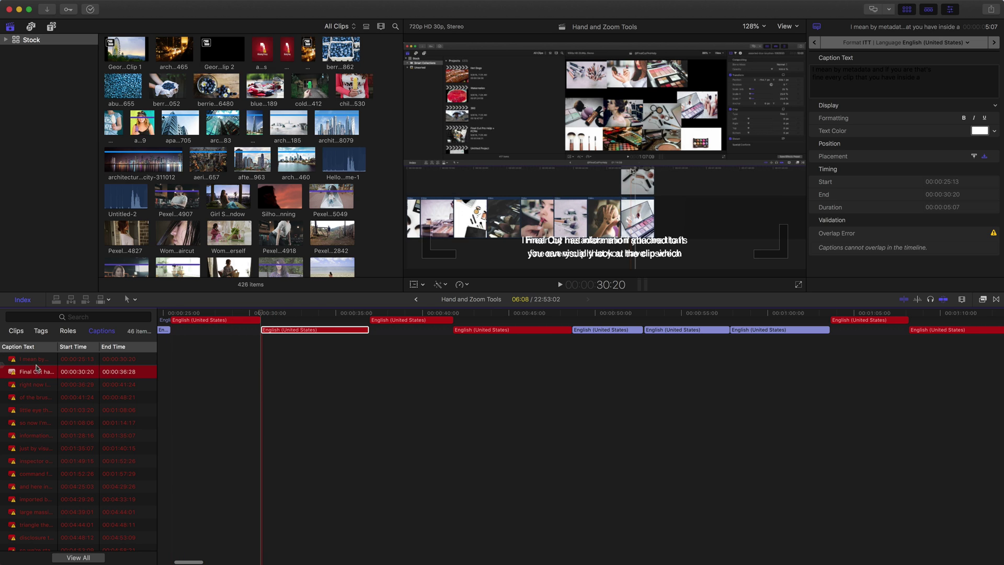
click(35, 358)
click(34, 386)
click(34, 359)
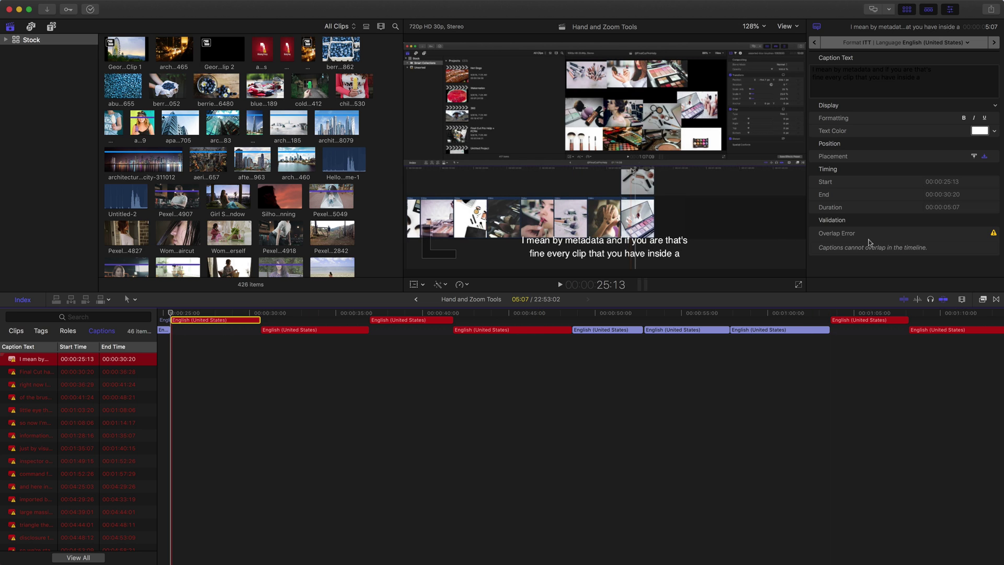
Trim both ends of the "I mean by metadata" caption so it runs from 00:00:26:14 to 00:00:30:01
click(257, 320)
drag(172, 319, 189, 320)
click(178, 322)
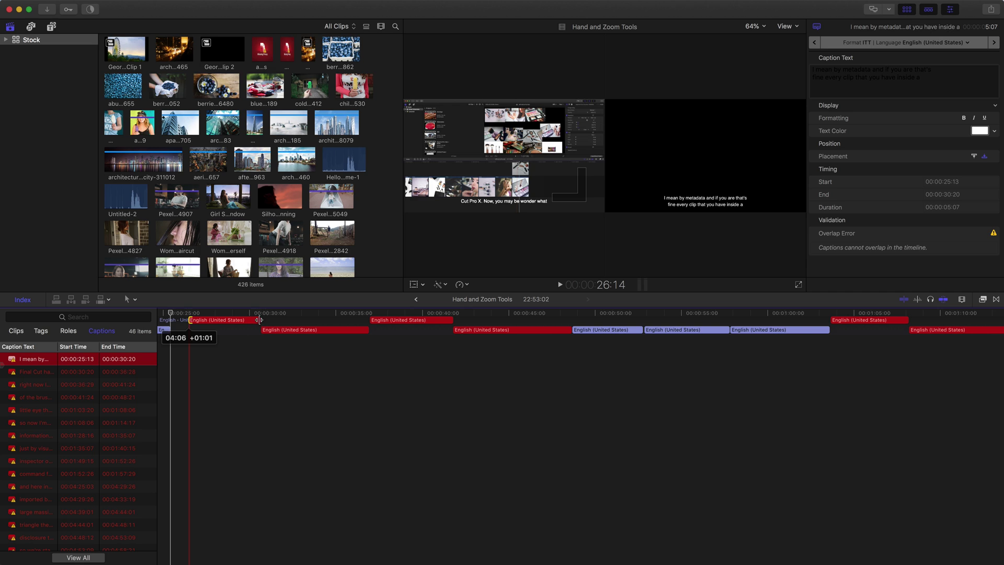
drag(259, 320, 255, 320)
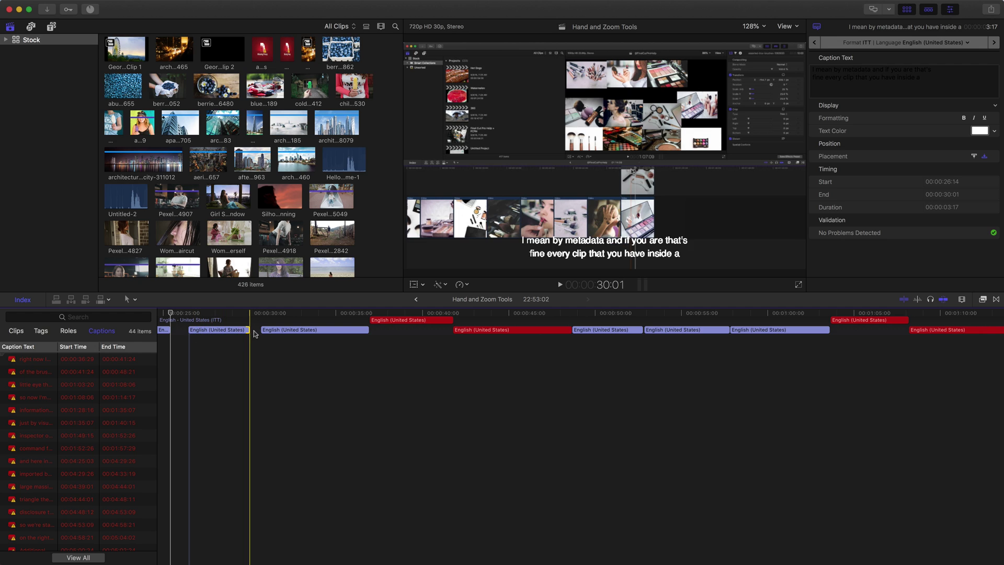
Trim both ends of the "right now I have a bunch of still images" caption to run from 00:00:37:12 to 00:00:41:04
click(46, 360)
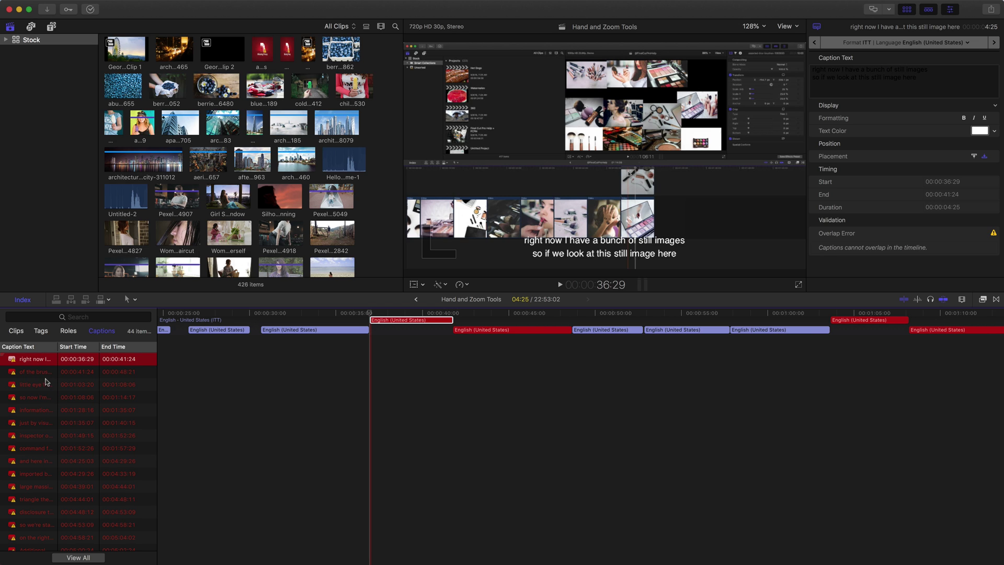
click(375, 320)
drag(374, 320, 381, 320)
drag(452, 320, 440, 323)
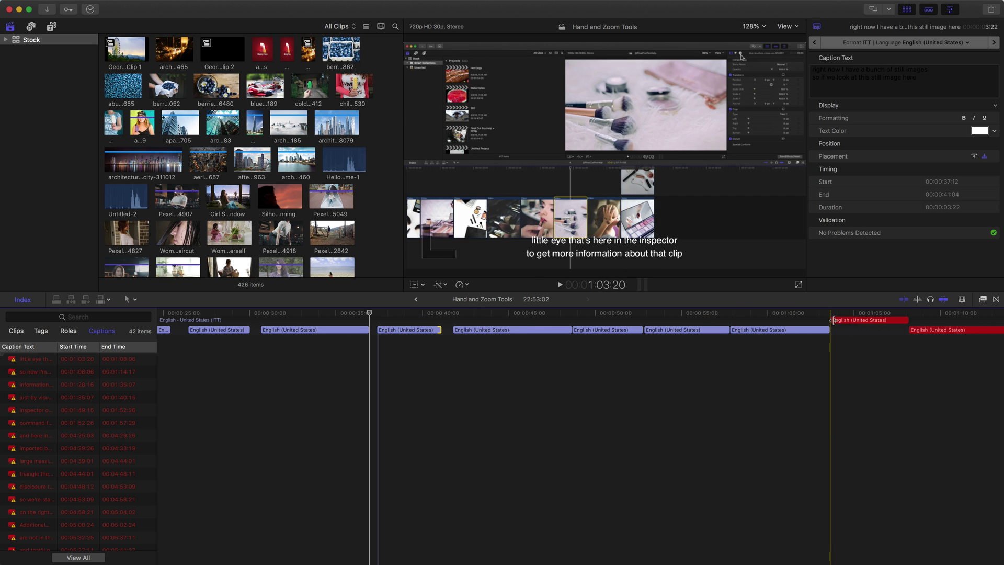
Trim the "little eye that's here" caption to 00:01:04:09–00:01:07:21 and the "information attached to it" caption to 00:01:29:01–00:01:34:18
drag(831, 320, 842, 319)
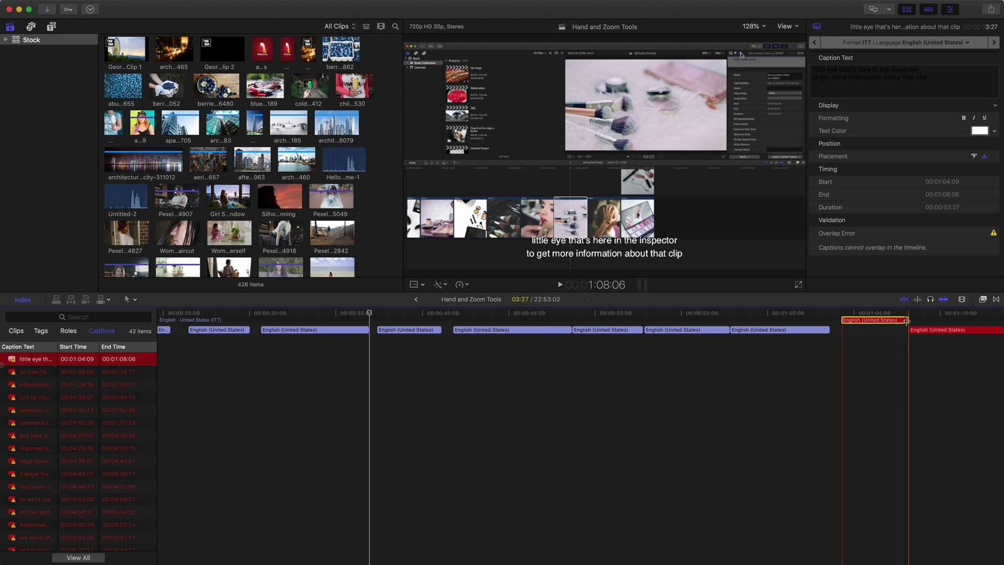
drag(906, 320, 899, 320)
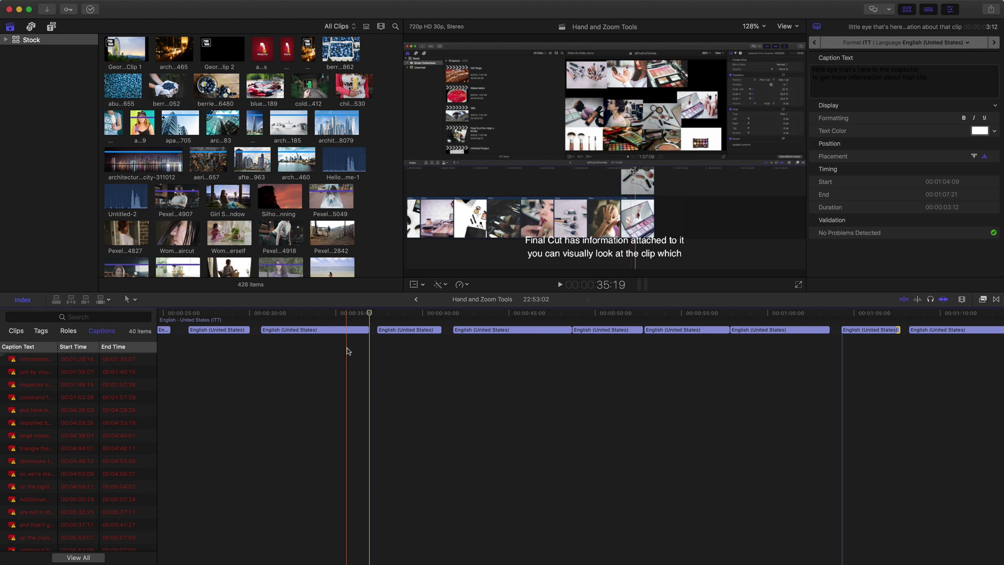
click(37, 360)
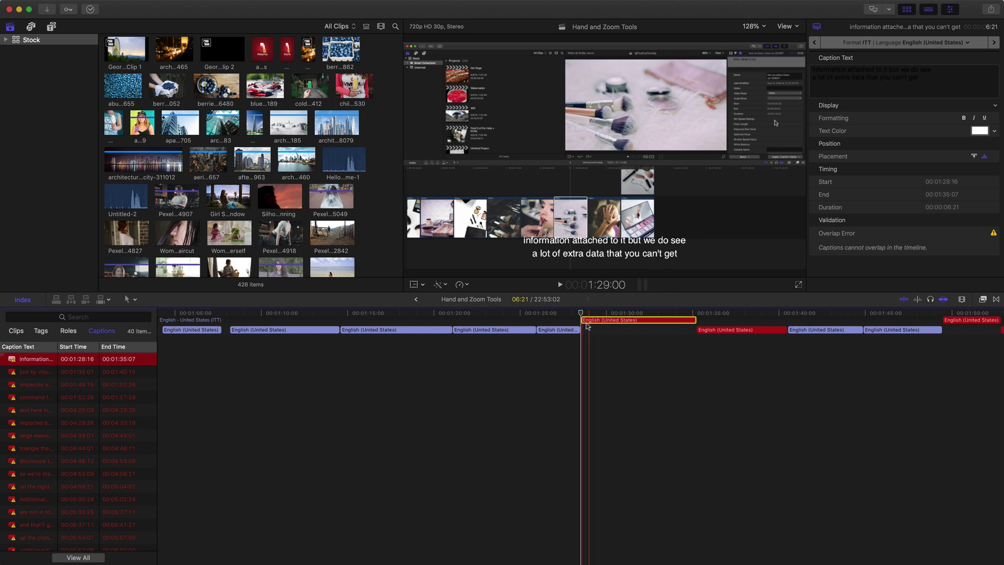
drag(584, 320, 590, 320)
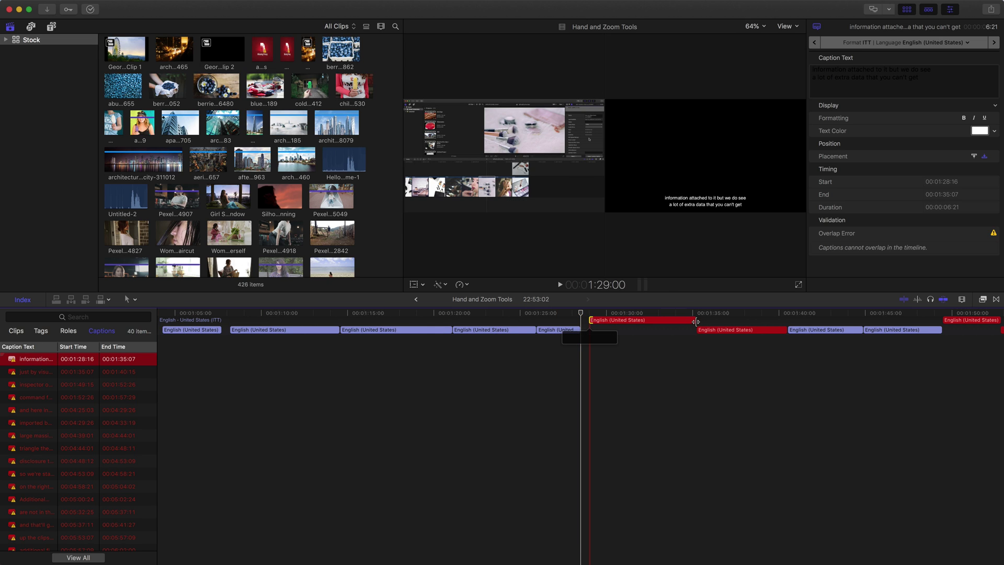
drag(696, 320, 685, 320)
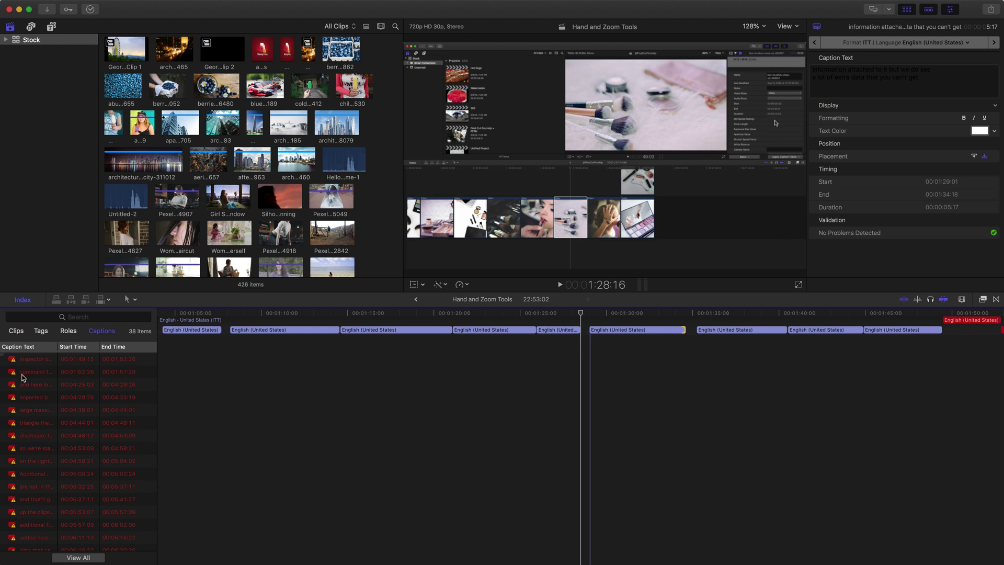
Trim the "inspector on the right" caption to 00:01:49:29–00:01:52:06 and the "and here in the list" caption to 00:04:26:00–00:04:28:29
click(33, 360)
drag(944, 320, 987, 320)
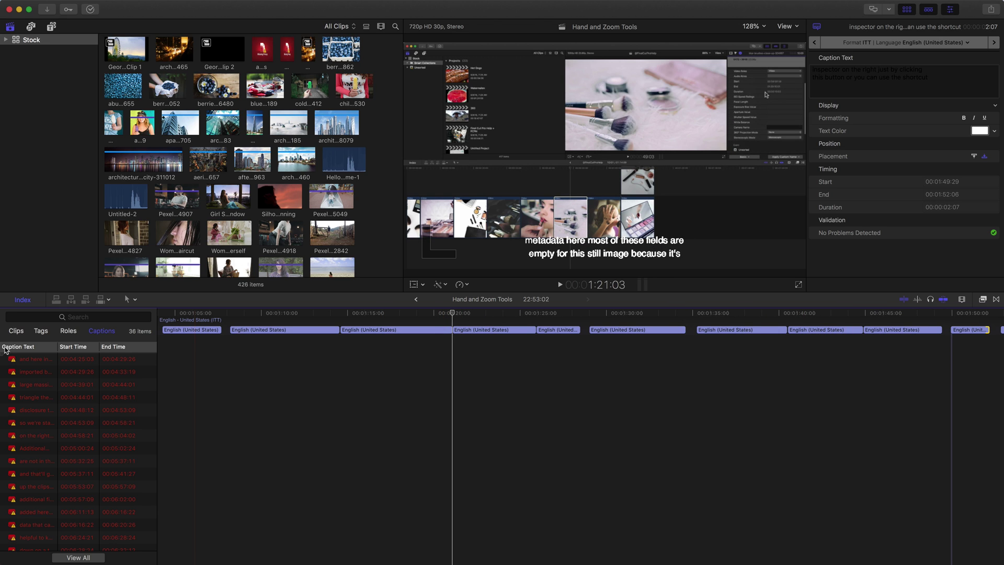
click(24, 360)
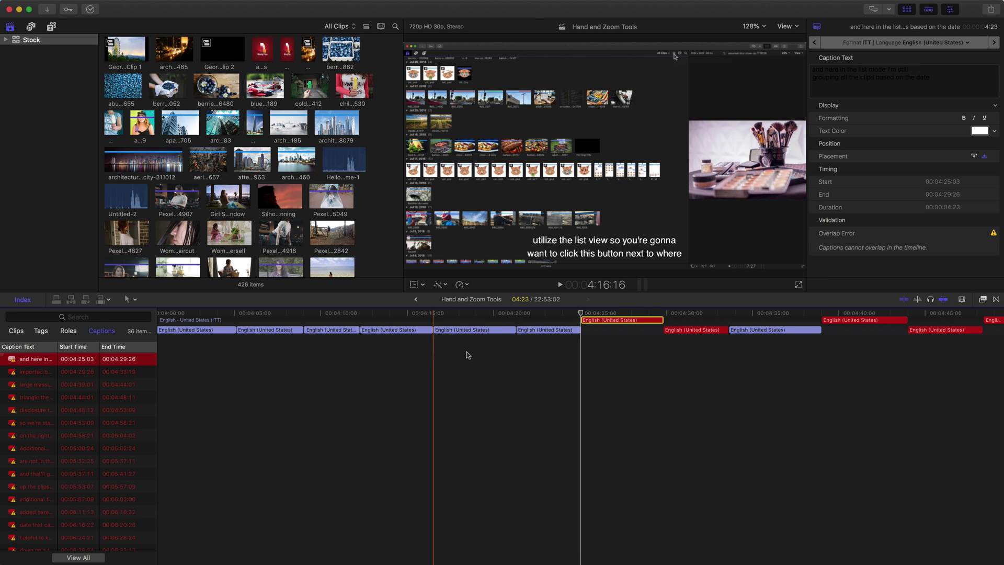
drag(582, 320, 647, 320)
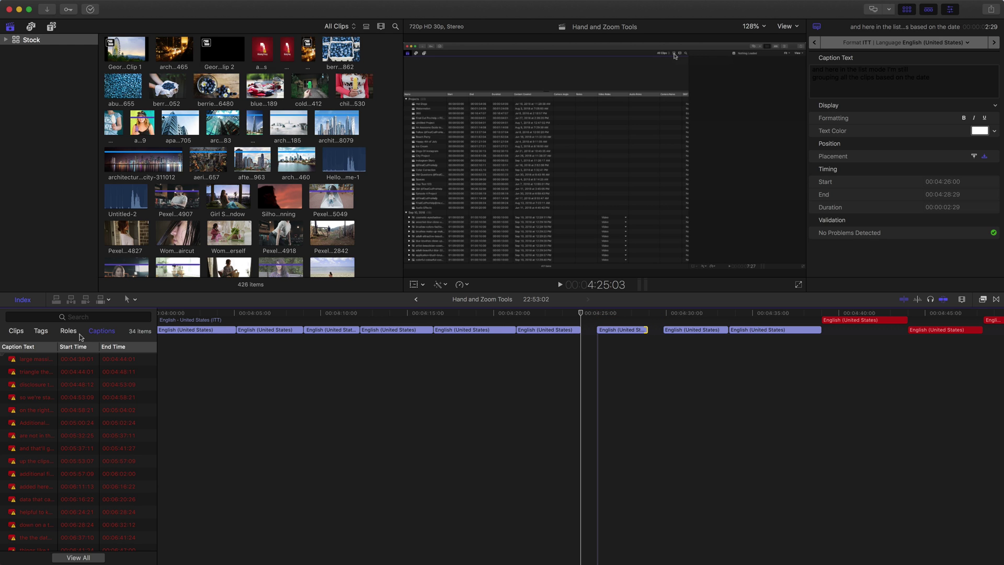
Show the project's clips, switch to its tags, and filter the tags to incomplete to-do items
click(19, 331)
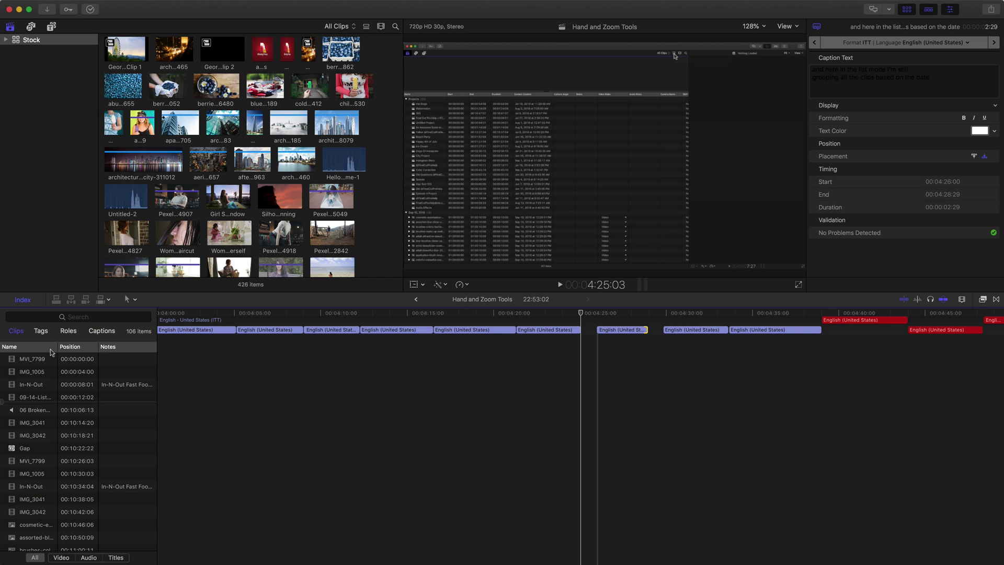
click(41, 332)
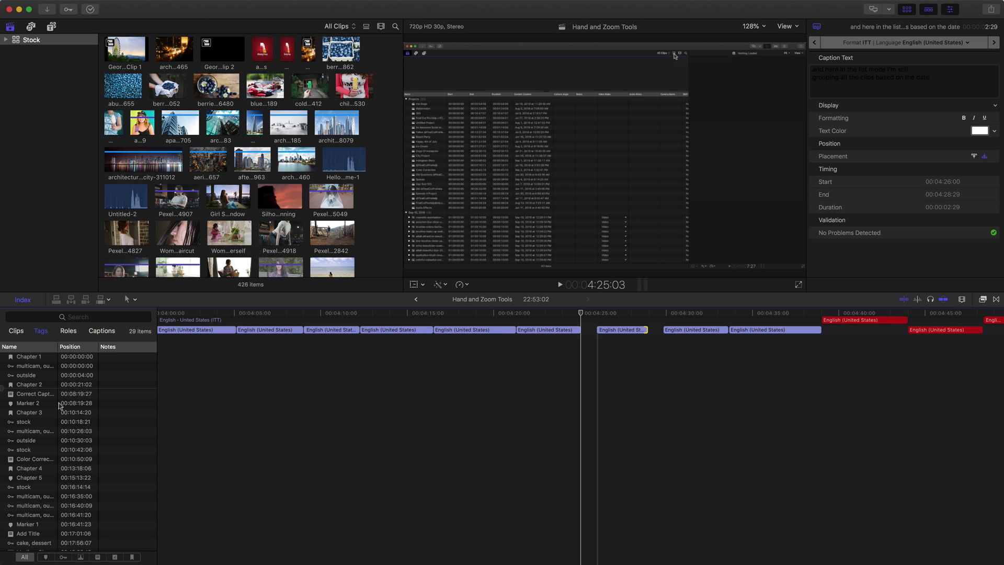
click(98, 557)
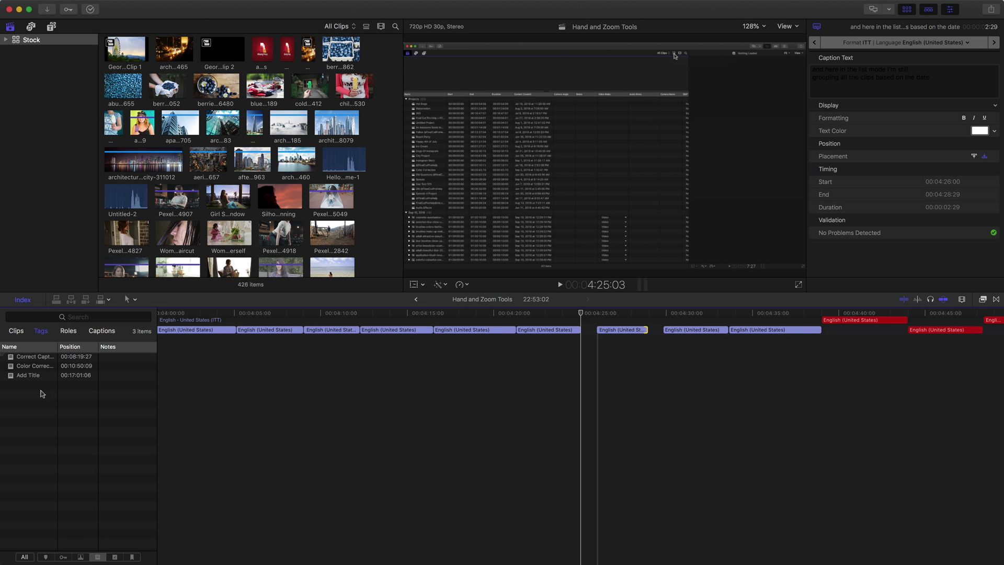
Visit the Correct Captions, Color Correct This Clip and Add Title to-dos, mark each complete, and return to the clip list
click(34, 356)
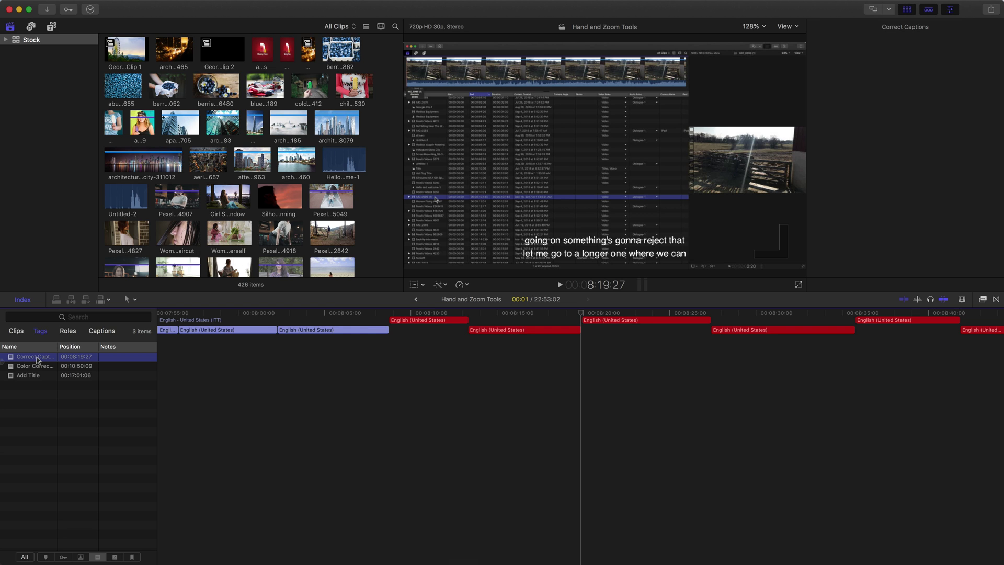
click(11, 356)
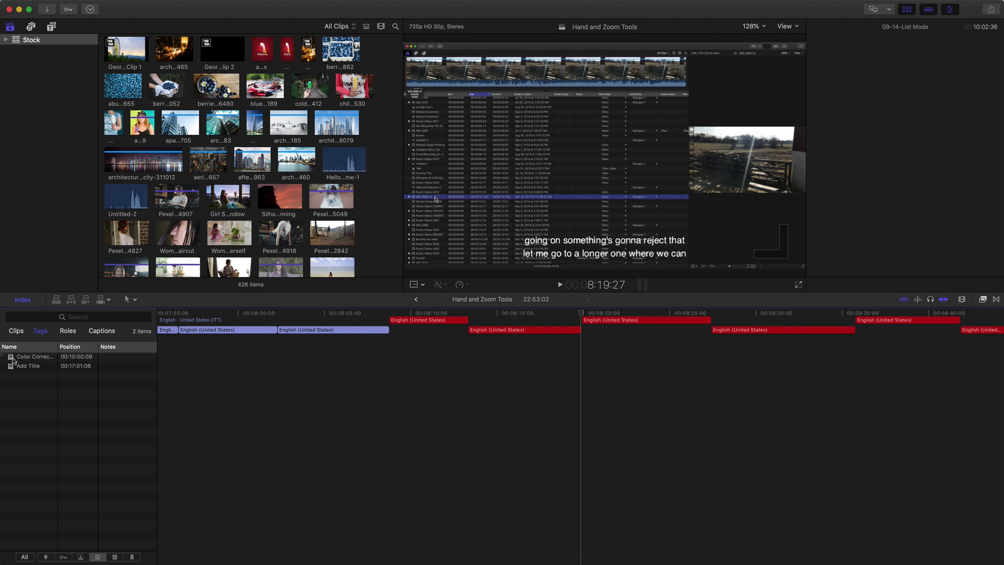
click(33, 357)
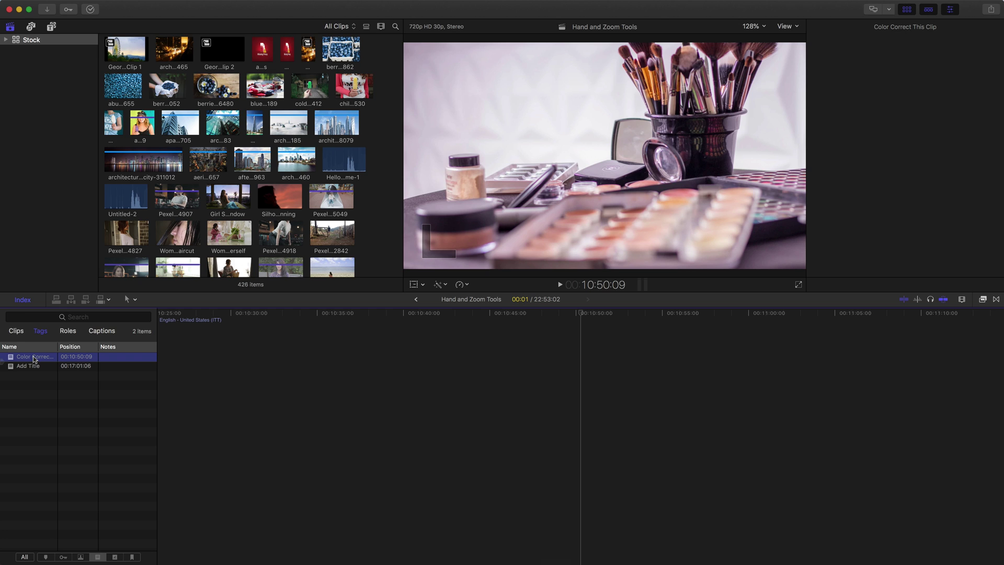
click(10, 358)
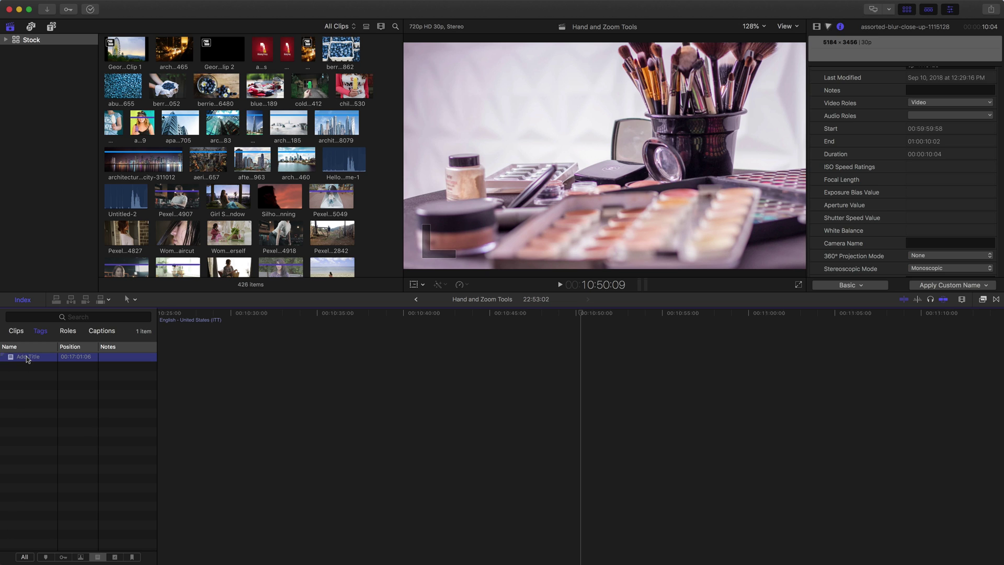
click(11, 358)
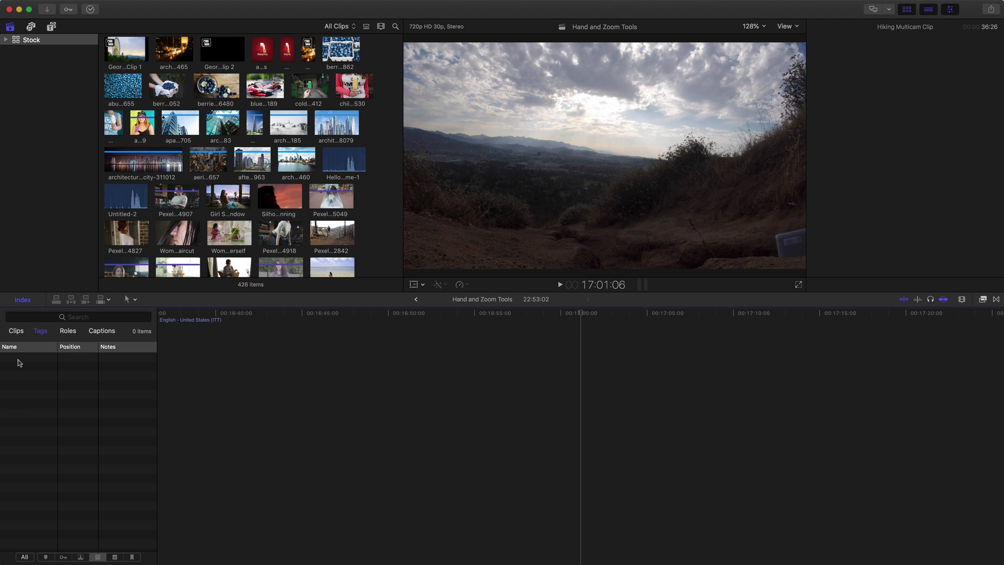
click(17, 333)
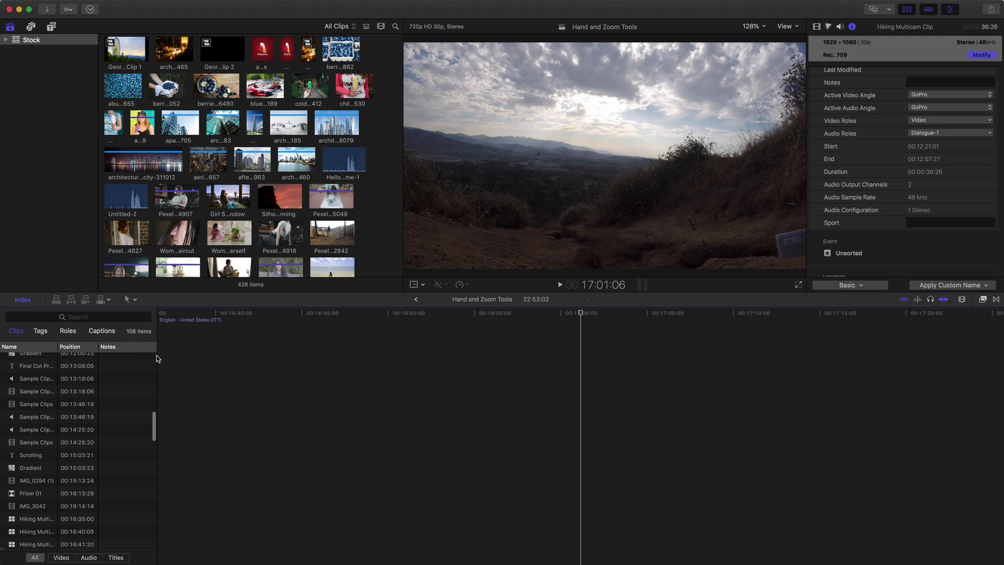